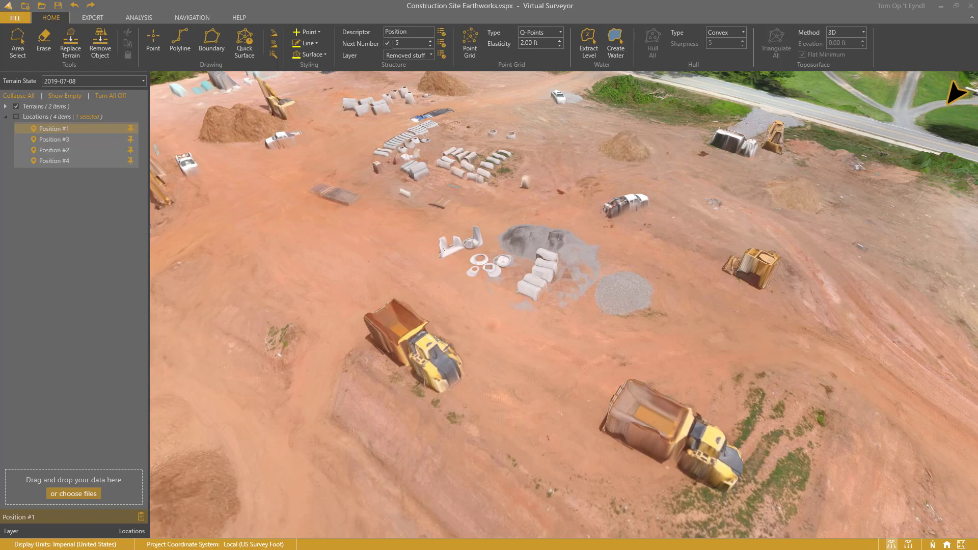
Flatten the trucks, yellow loader, white vehicle, roadside tank and adjacent loader out of the terrain.
{"action": "left_click", "coordinate": [100, 43]}
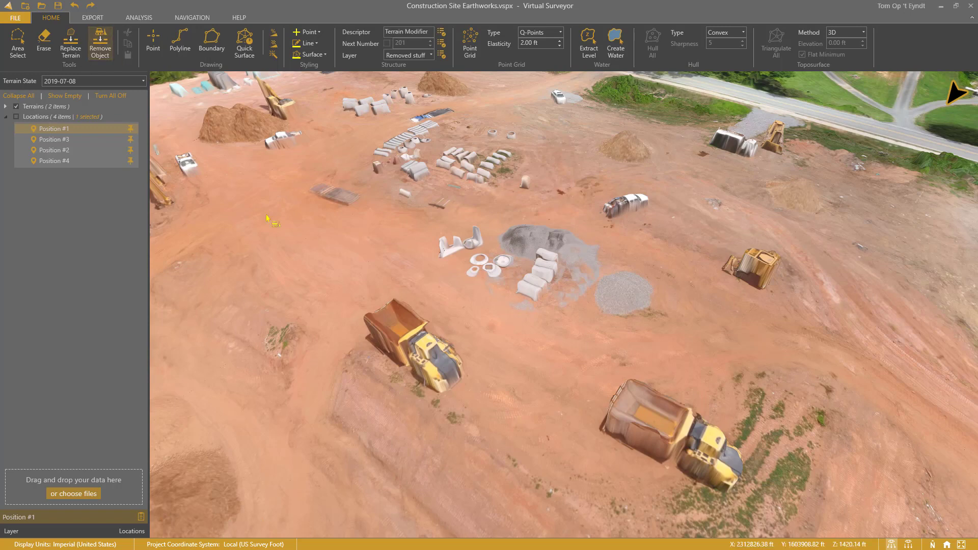
{"action": "left_click", "coordinate": [446, 366]}
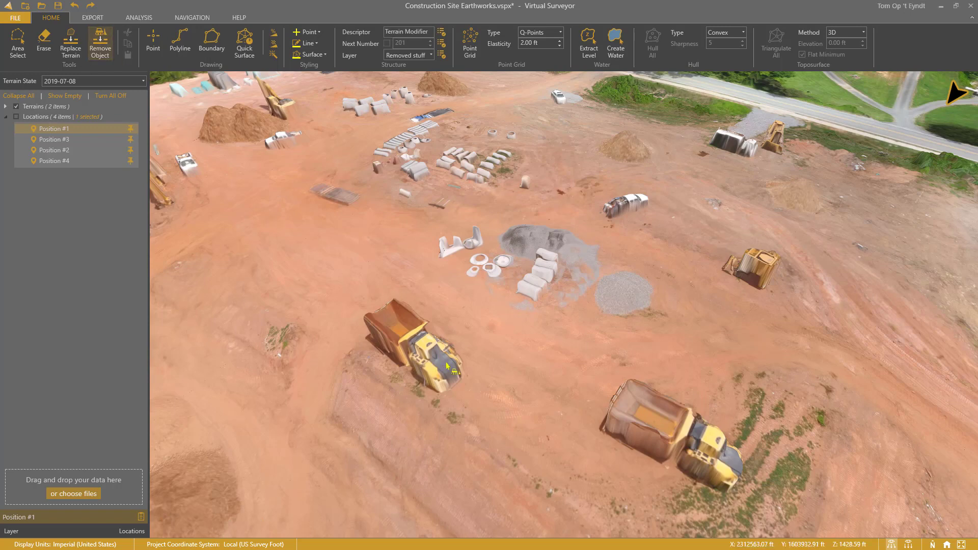
{"action": "left_click", "coordinate": [725, 460]}
{"action": "left_click", "coordinate": [757, 261]}
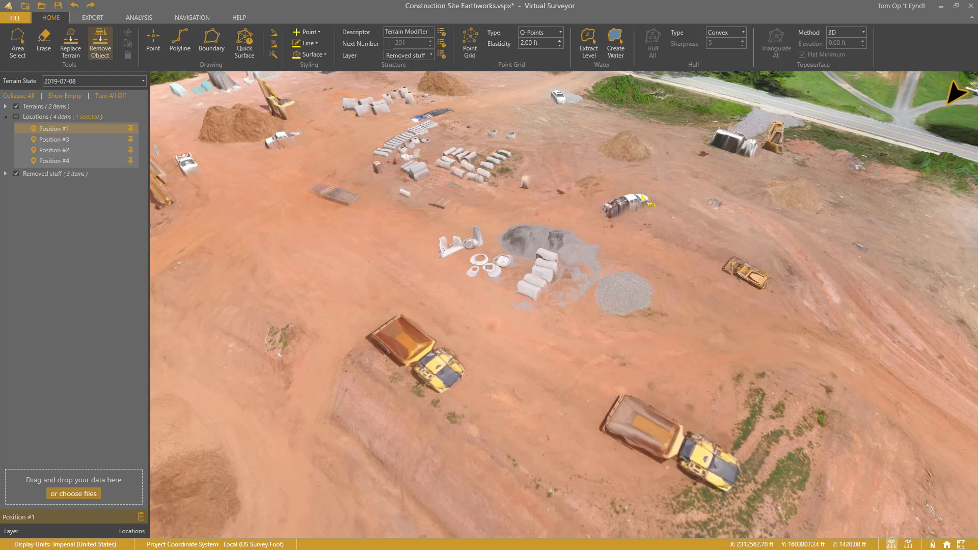
{"action": "left_click", "coordinate": [734, 177]}
{"action": "left_click_drag", "start_coordinate": [734, 177], "coordinate": [477, 306]}
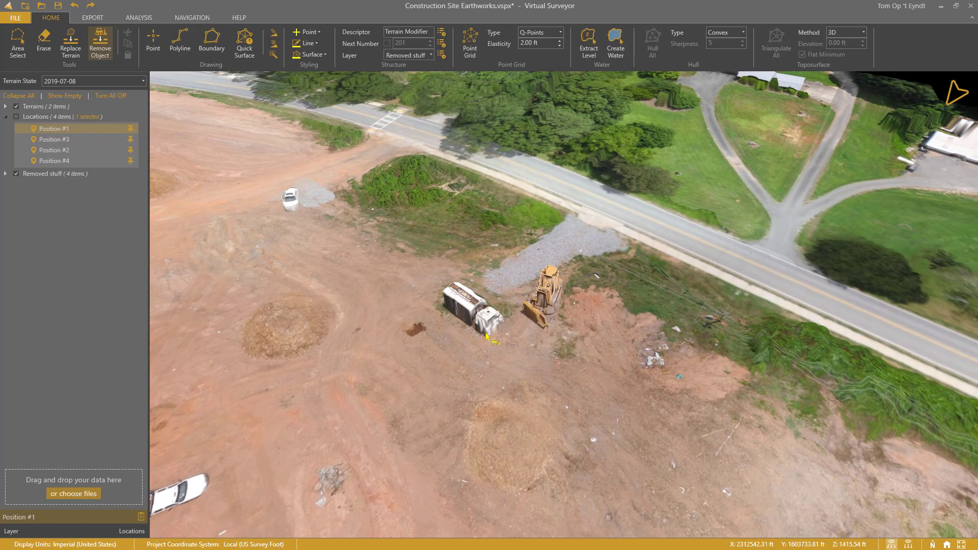
{"action": "left_click", "coordinate": [477, 306]}
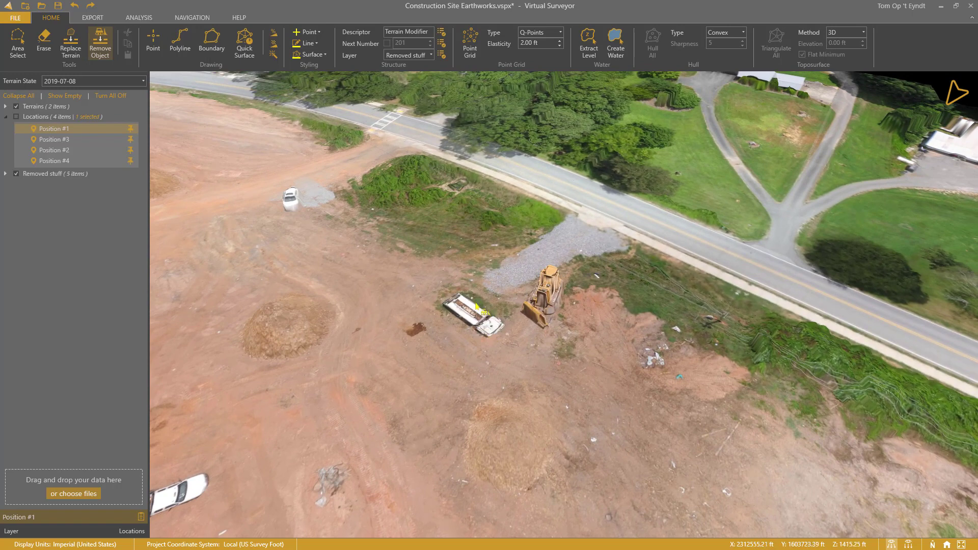
{"action": "left_click", "coordinate": [553, 294]}
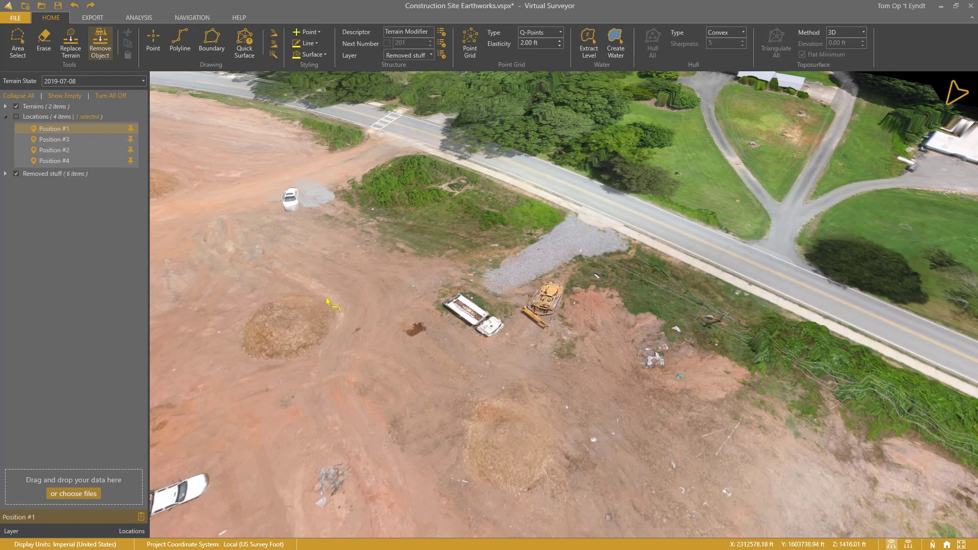
Flatten the two excavators, the pickup truck and two white vehicles near the dirt pile.
{"action": "left_click", "coordinate": [53, 128]}
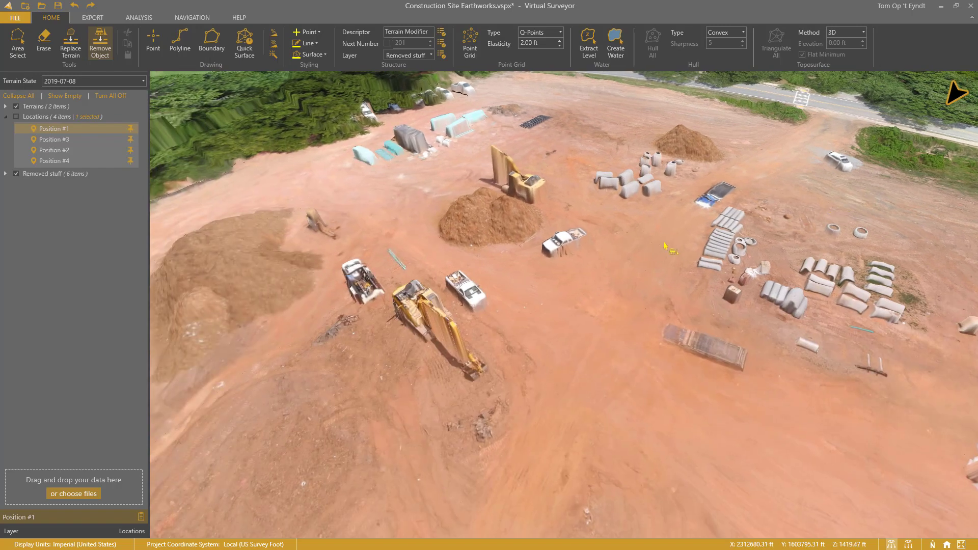
{"action": "left_click", "coordinate": [430, 300]}
{"action": "left_click", "coordinate": [527, 195]}
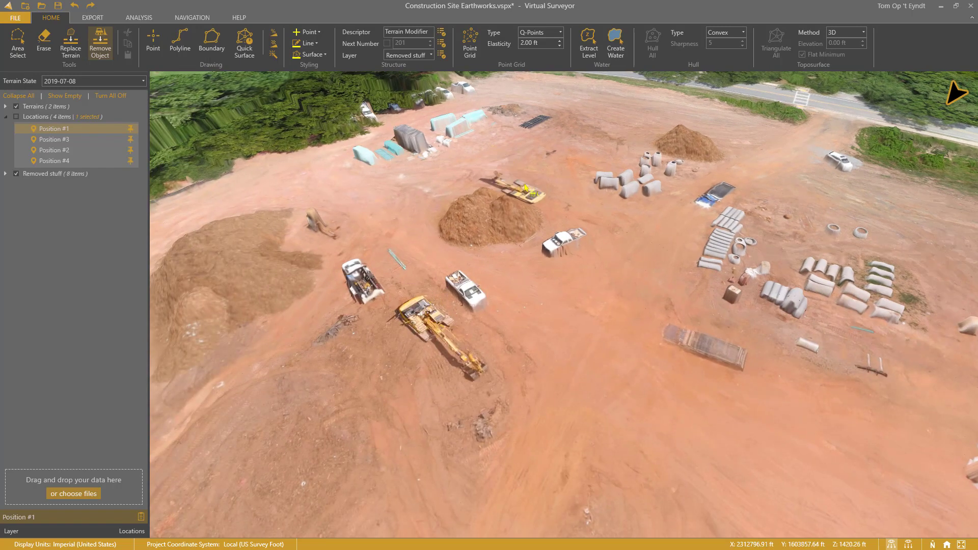
{"action": "left_click", "coordinate": [368, 272]}
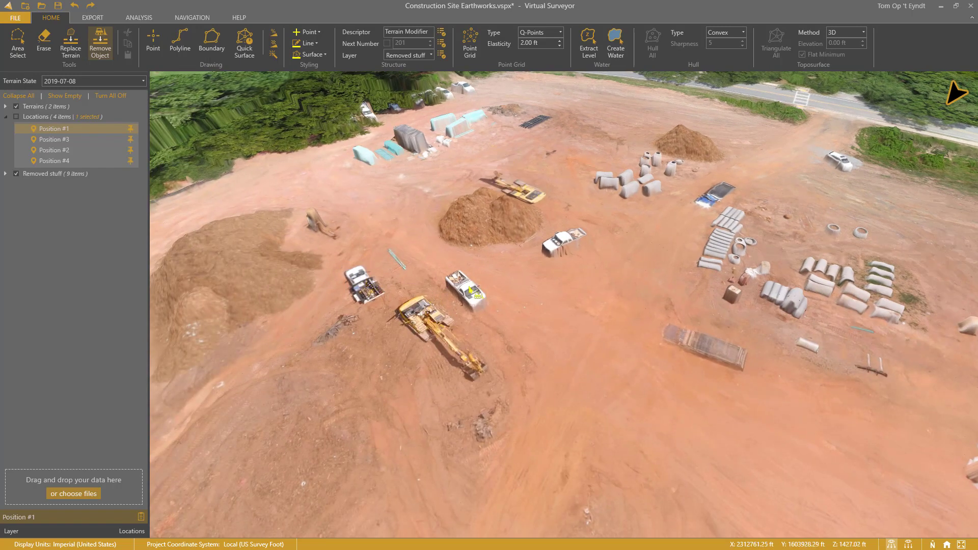
{"action": "left_click", "coordinate": [474, 288]}
{"action": "left_click", "coordinate": [579, 248]}
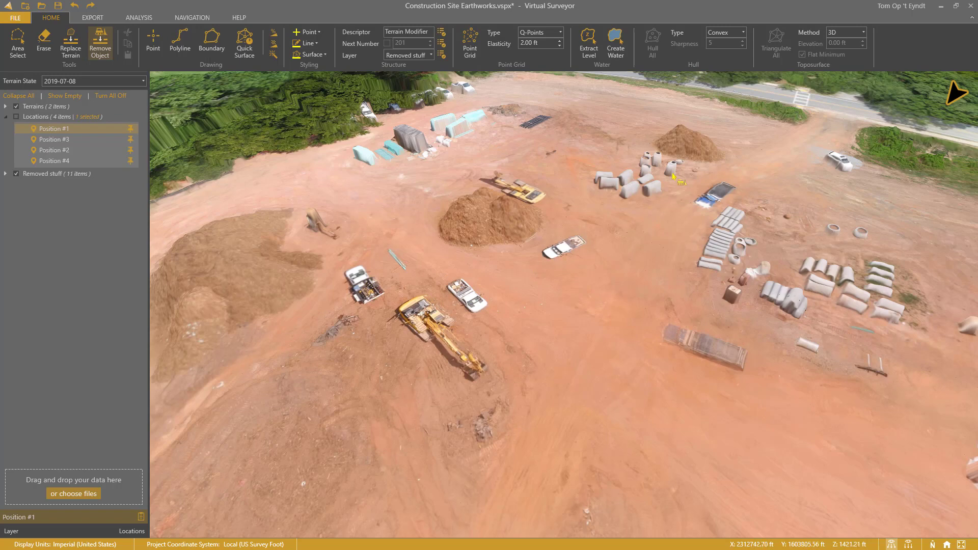
Flatten the four standing concrete pipes and both lying pipe groups, then view from Position #2.
{"action": "left_click_drag", "start_coordinate": [681, 182], "coordinate": [585, 292]}
{"action": "scroll", "coordinate": [584, 292], "scroll_direction": "up", "scroll_amount": 5}
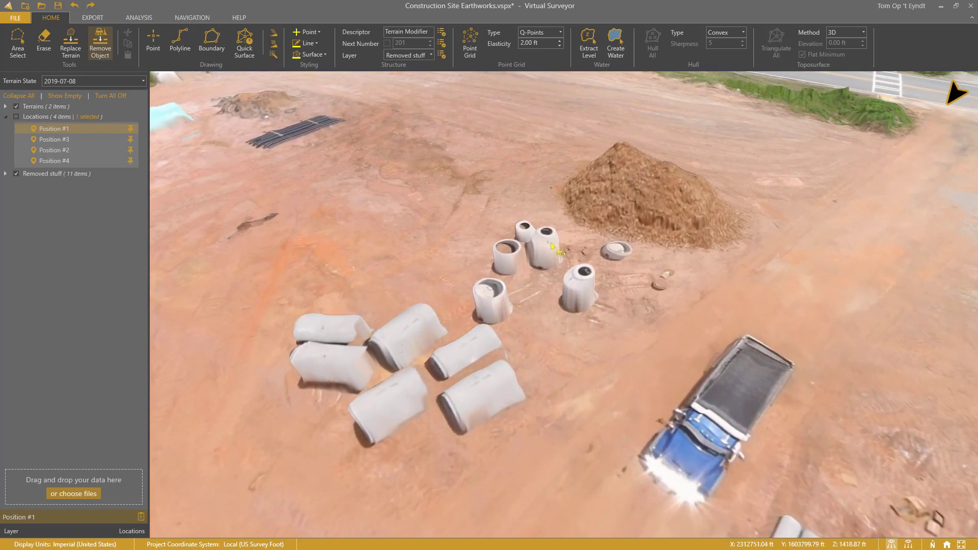
{"action": "left_click", "coordinate": [553, 235]}
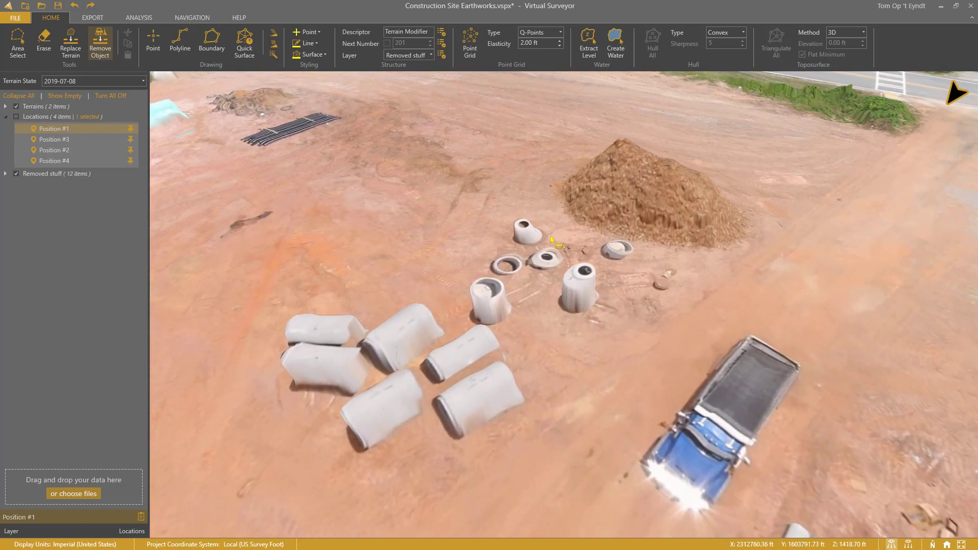
{"action": "left_click", "coordinate": [580, 275]}
{"action": "left_click", "coordinate": [532, 234]}
{"action": "left_click", "coordinate": [495, 289]}
{"action": "left_click", "coordinate": [420, 329]}
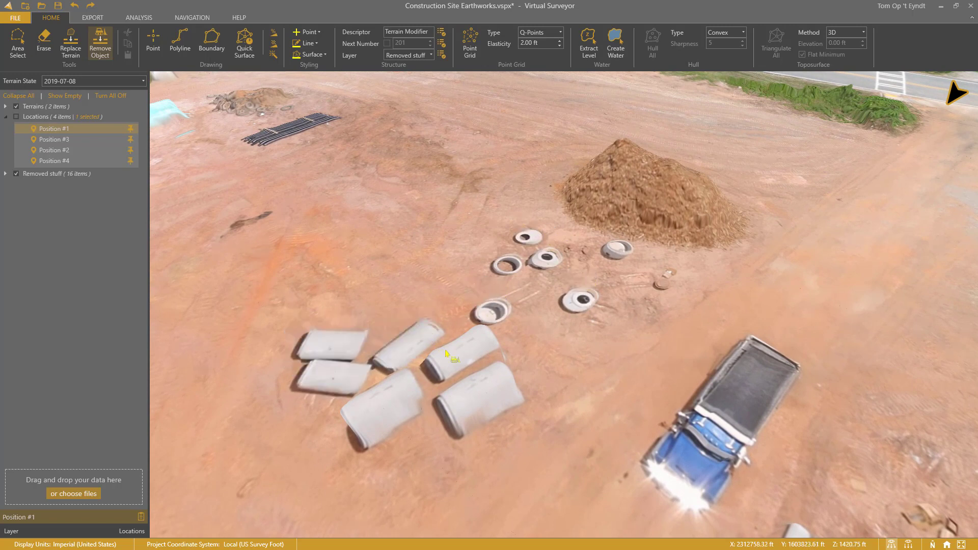
{"action": "left_click", "coordinate": [465, 363]}
{"action": "left_click", "coordinate": [66, 151]}
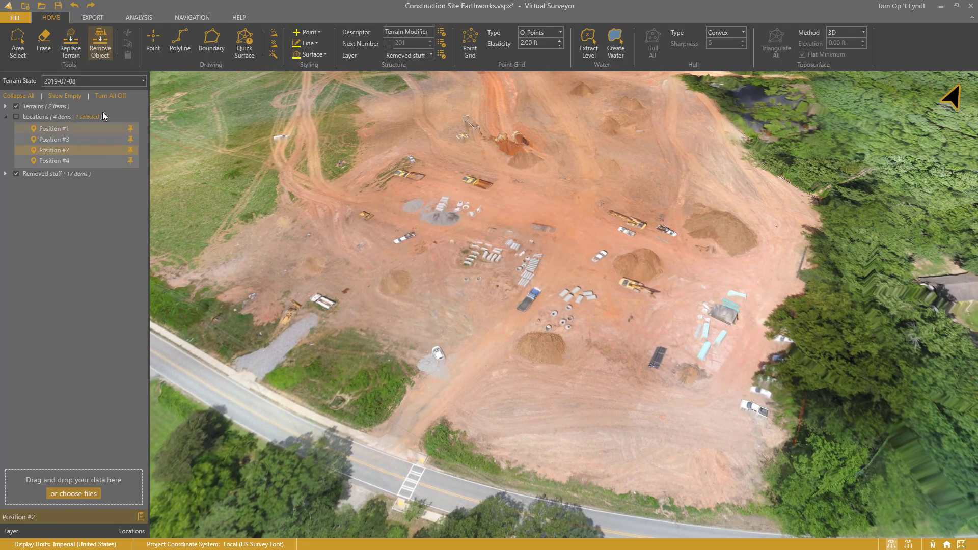
Shade steep terrain using the Slope Steepness lens with the transparent-to-red palette.
{"action": "left_click", "coordinate": [139, 17]}
{"action": "left_click", "coordinate": [265, 33]}
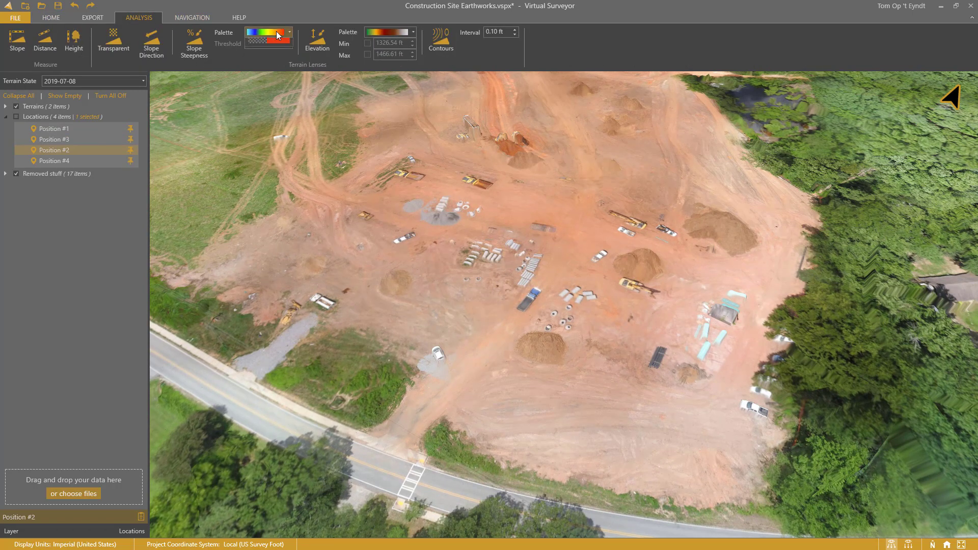
{"action": "left_click", "coordinate": [278, 60]}
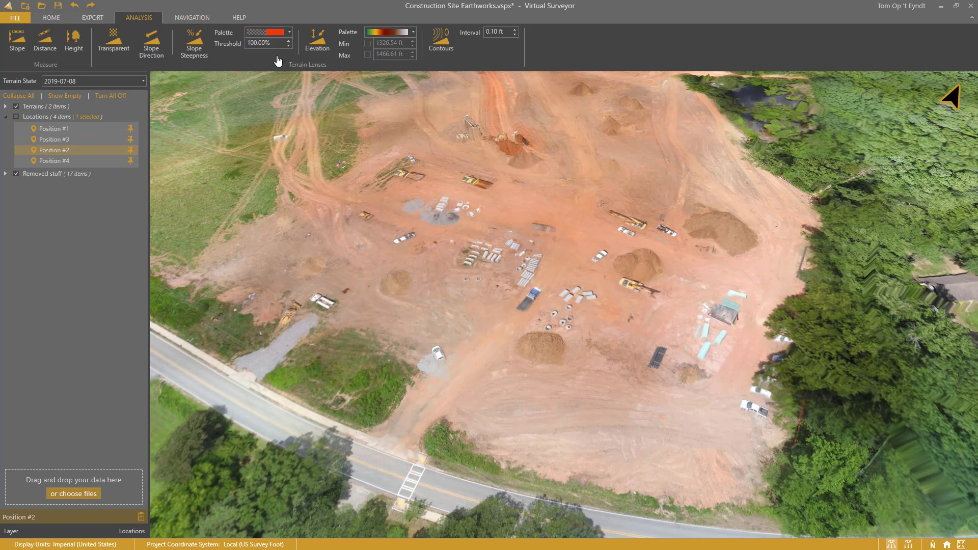
{"action": "left_click", "coordinate": [201, 53]}
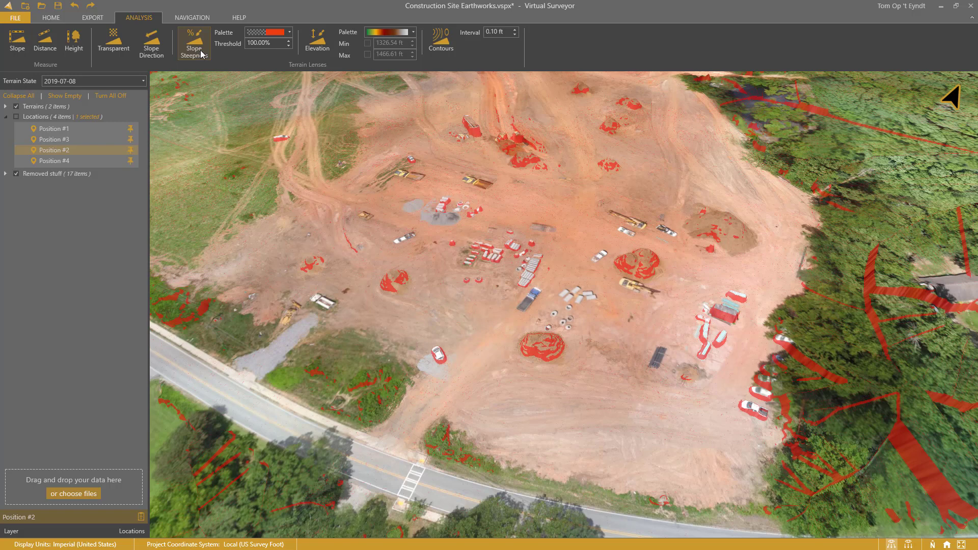
Flatten the car, truck and red container flagged as steep.
{"action": "left_click", "coordinate": [439, 356]}
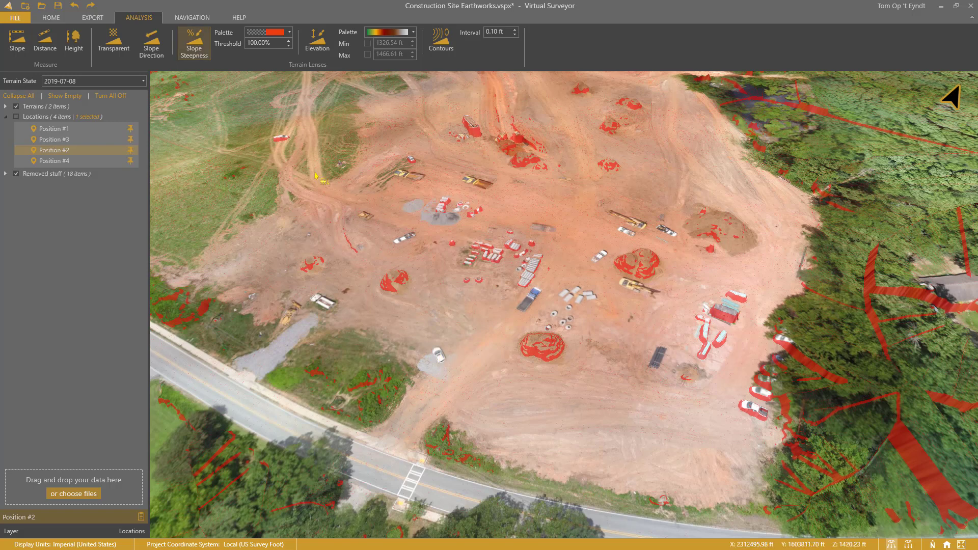
{"action": "left_click", "coordinate": [281, 139]}
{"action": "scroll", "coordinate": [460, 207], "scroll_direction": "up", "scroll_amount": 10}
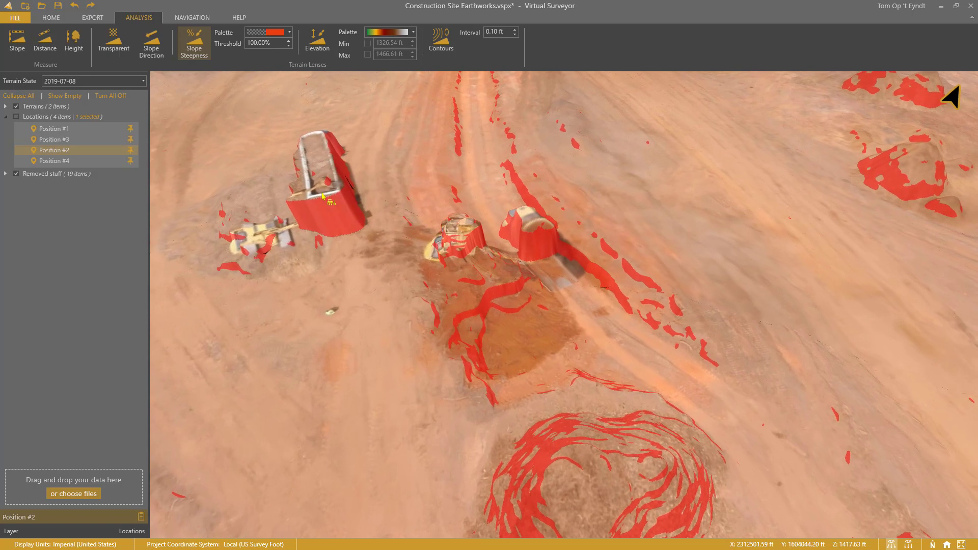
{"action": "left_click", "coordinate": [322, 196]}
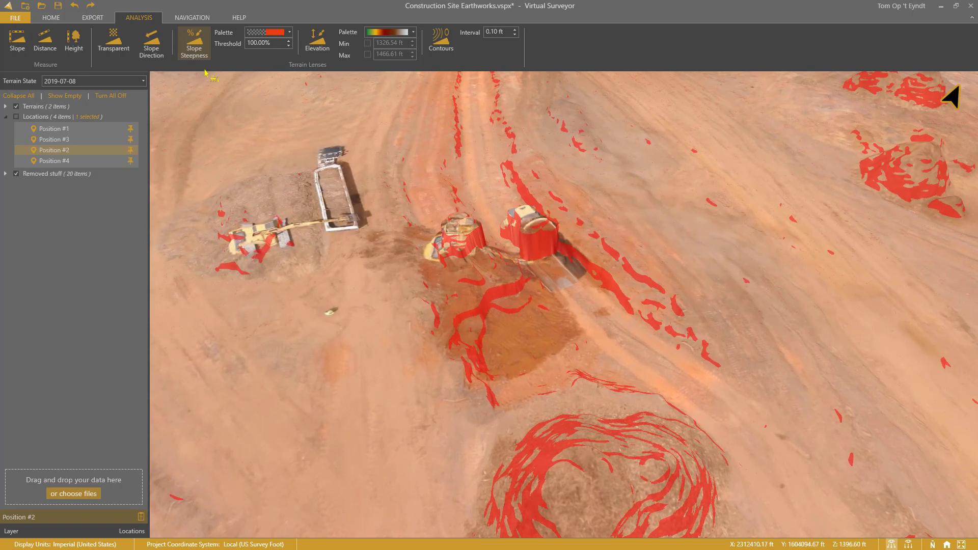
{"action": "left_click", "coordinate": [51, 17]}
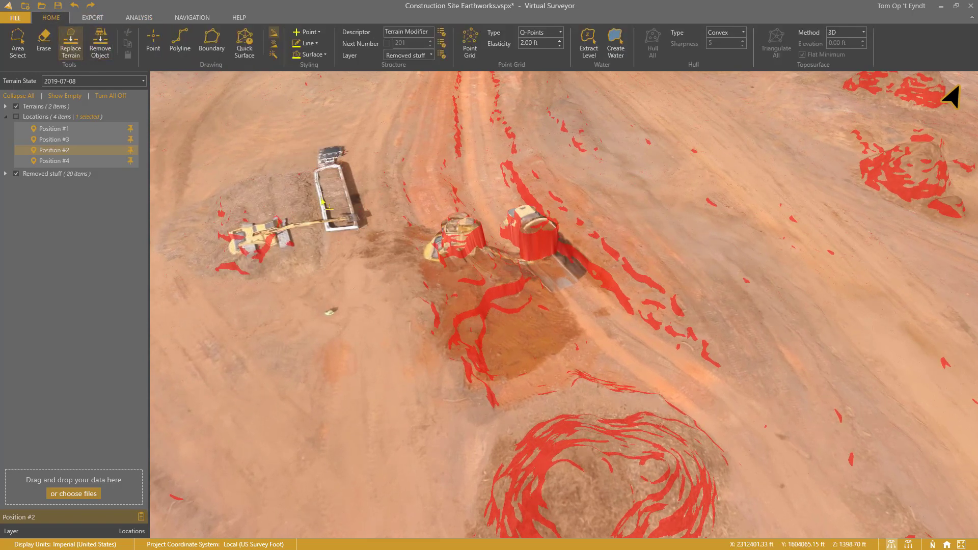
Replace the terrain inside a polygon drawn around the two excavators.
{"action": "left_click", "coordinate": [395, 224]}
{"action": "left_click", "coordinate": [410, 295]}
{"action": "left_click", "coordinate": [614, 264]}
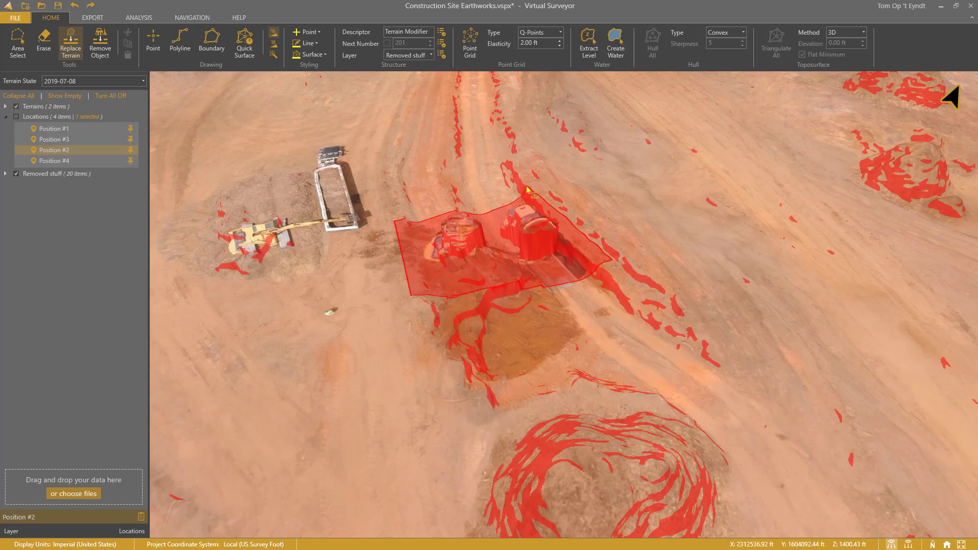
{"action": "double_click", "coordinate": [527, 188]}
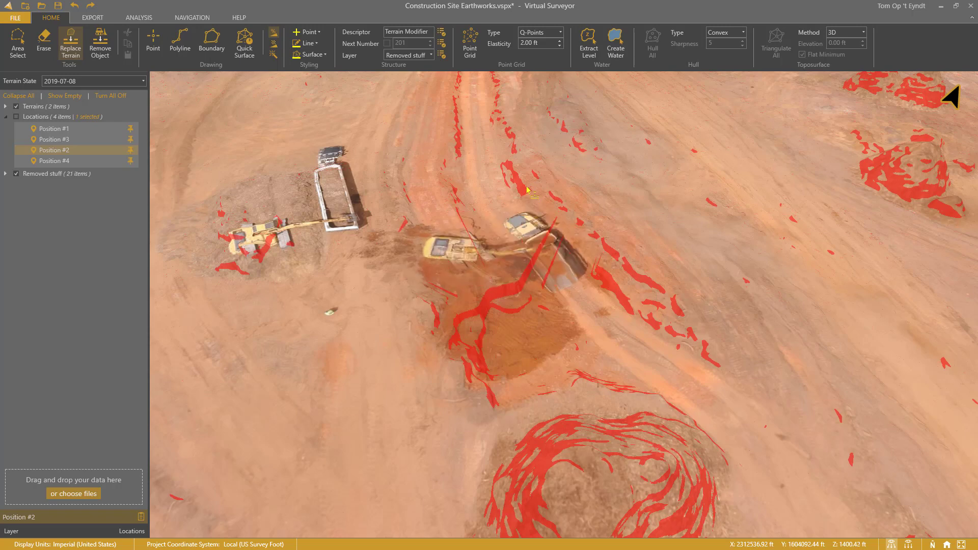
Flatten the steep-flagged car and the centre and right cones.
{"action": "left_click", "coordinate": [101, 44]}
{"action": "scroll", "coordinate": [518, 391], "scroll_direction": "up", "scroll_amount": 5}
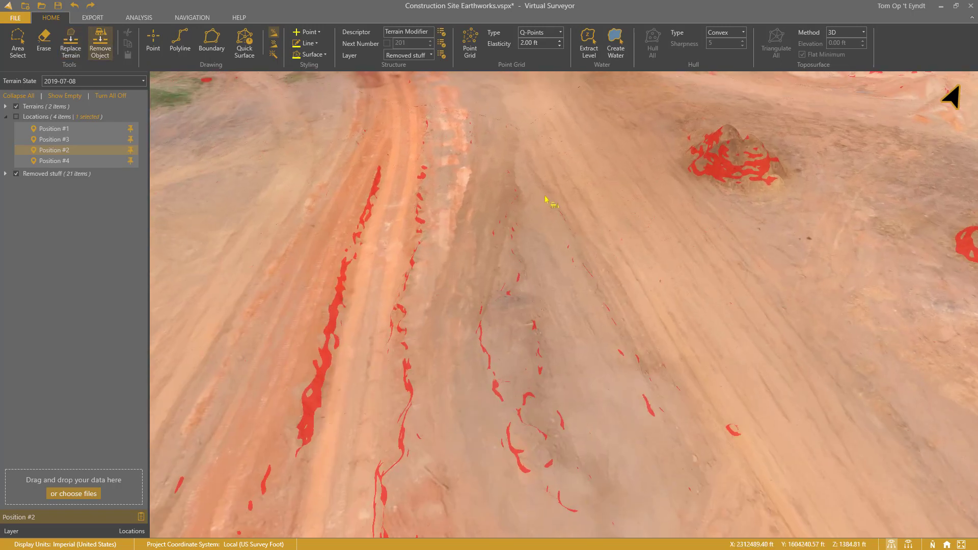
{"action": "scroll", "coordinate": [518, 390], "scroll_direction": "down", "scroll_amount": 5}
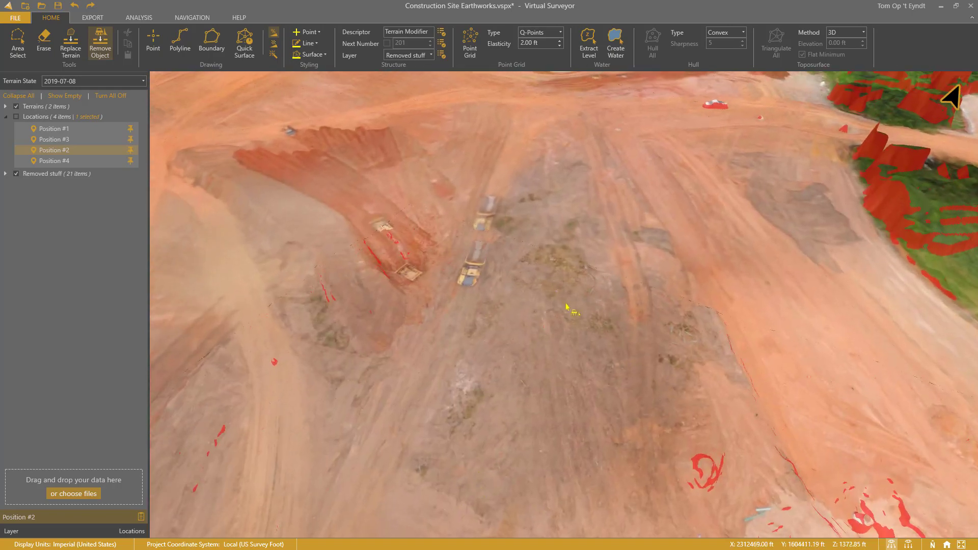
{"action": "scroll", "coordinate": [488, 257], "scroll_direction": "up", "scroll_amount": 5}
{"action": "left_click", "coordinate": [488, 256]}
{"action": "scroll", "coordinate": [484, 249], "scroll_direction": "up", "scroll_amount": 5}
{"action": "left_click", "coordinate": [478, 238]}
{"action": "left_click", "coordinate": [753, 285]}
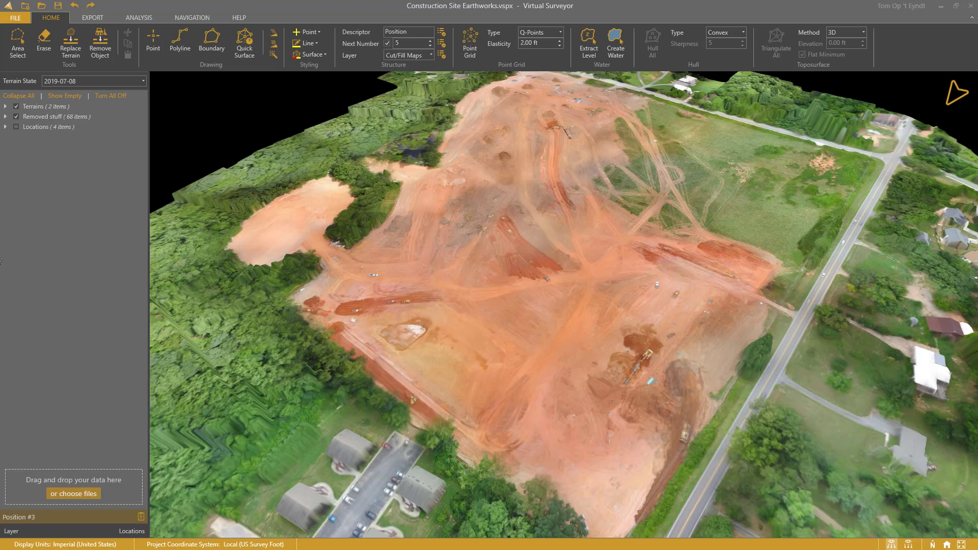
Switch to the 2019-07-15 survey and view the whole site from Position #4.
{"action": "left_click", "coordinate": [124, 83]}
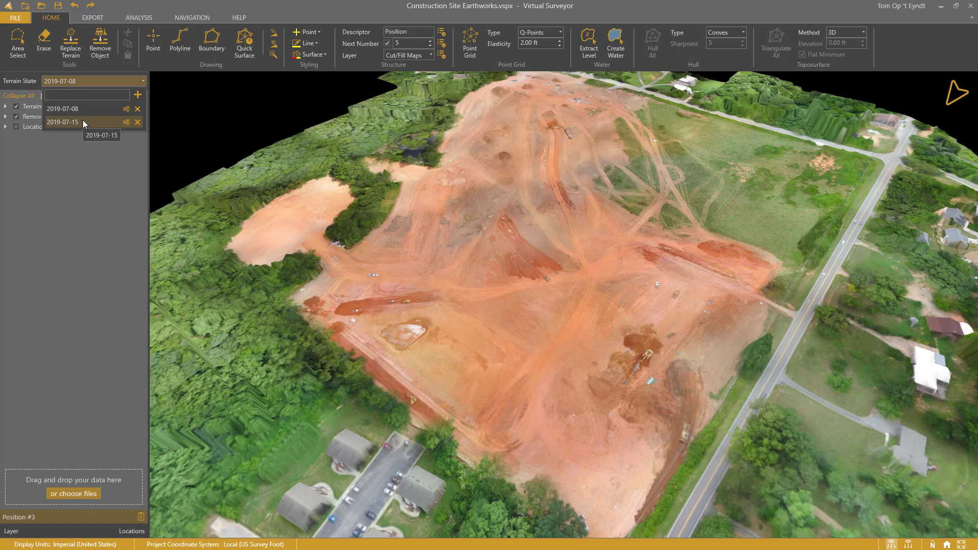
{"action": "left_click", "coordinate": [83, 121]}
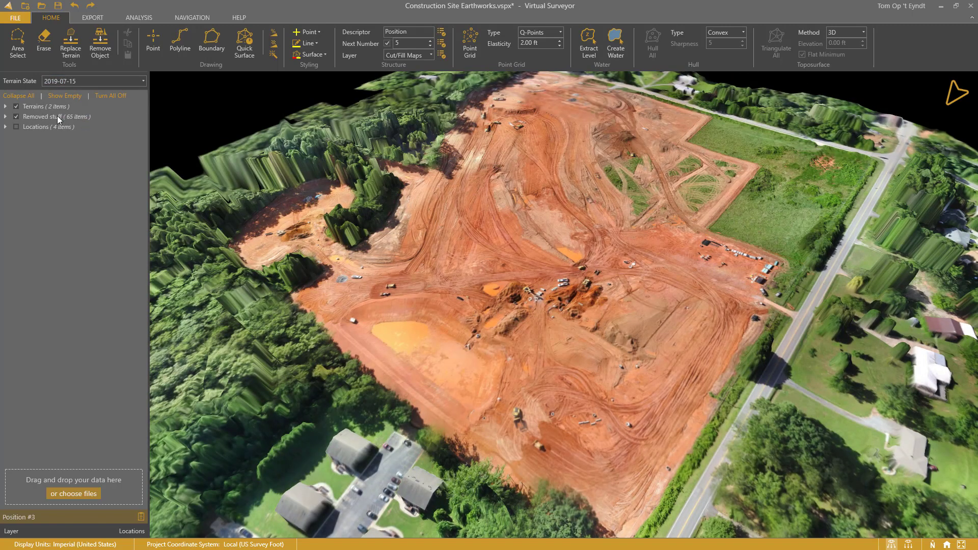
{"action": "left_click", "coordinate": [5, 127]}
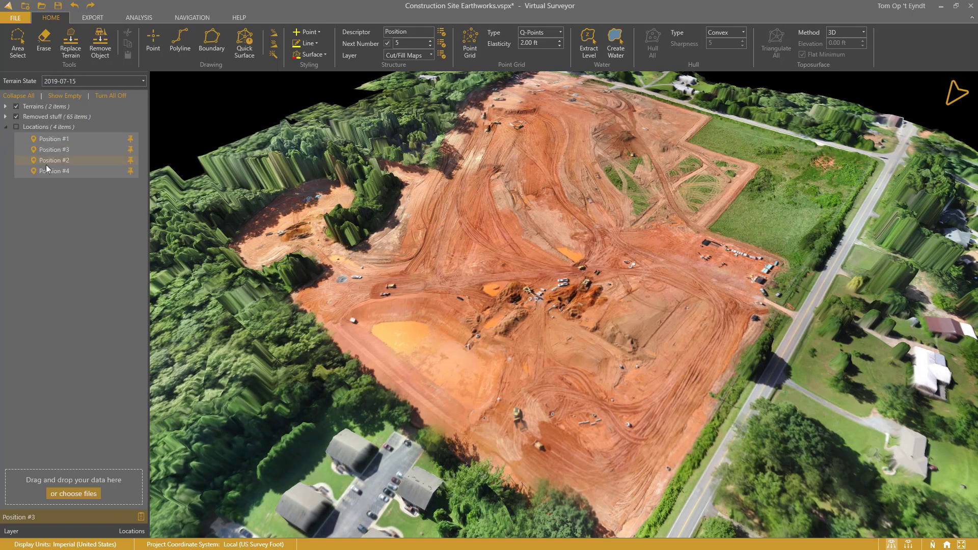
{"action": "left_click", "coordinate": [48, 170]}
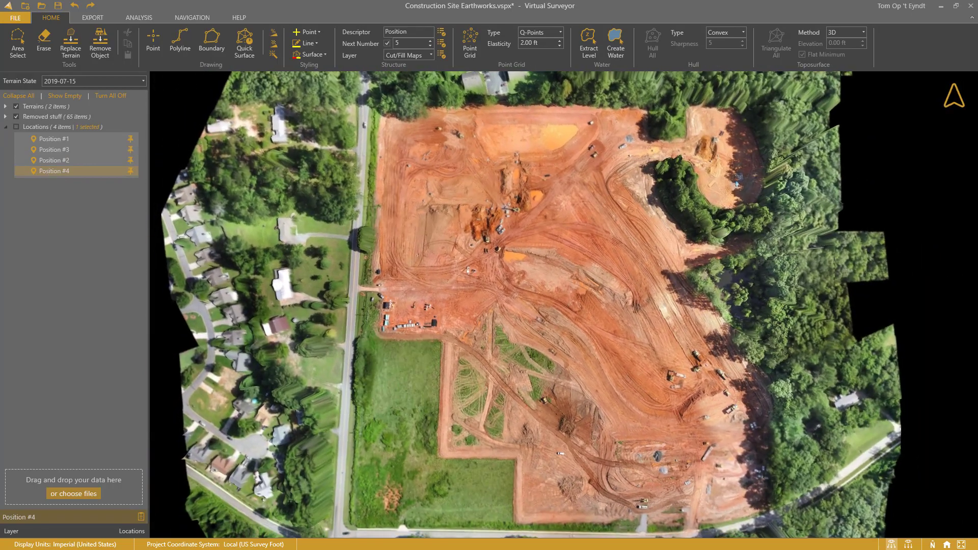
Import the lot outline file and compute its volume difference against the 2019-07-08 terrain.
{"action": "left_click_drag", "start_coordinate": [0, 168], "coordinate": [76, 231]}
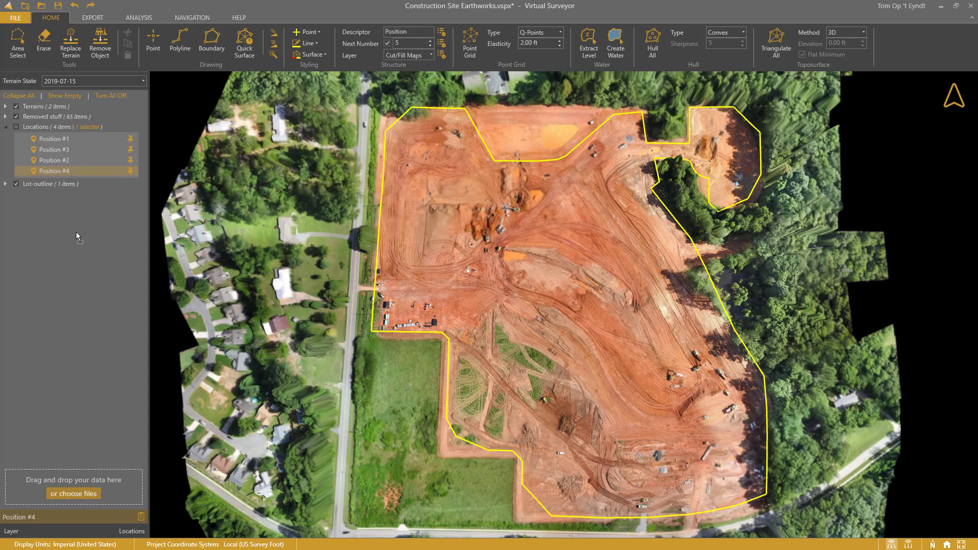
{"action": "left_click", "coordinate": [497, 158]}
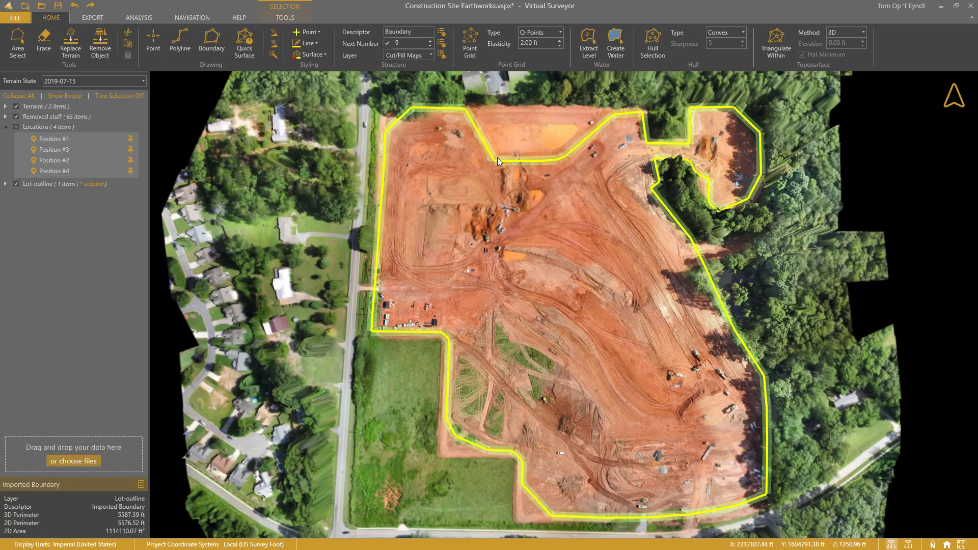
{"action": "left_click", "coordinate": [283, 18]}
{"action": "left_click", "coordinate": [670, 49]}
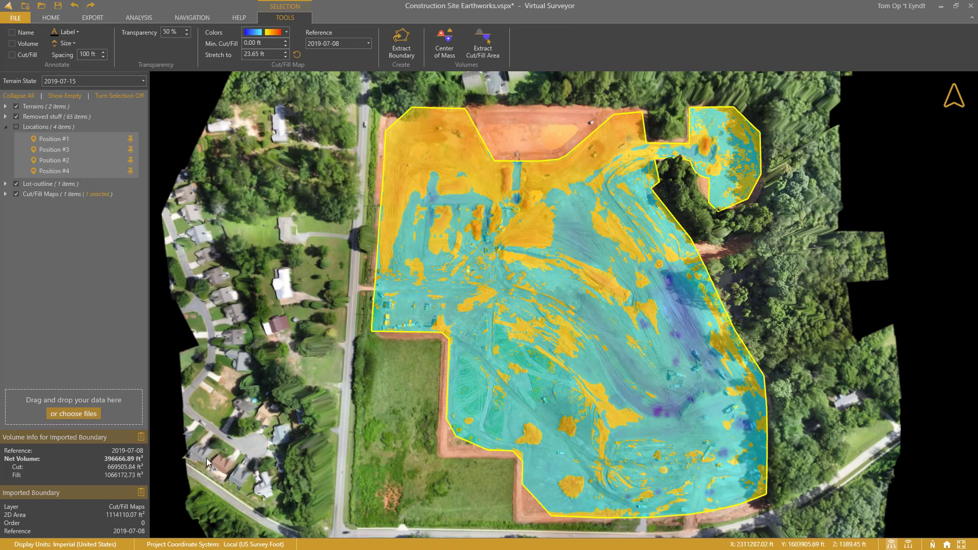
Set the cut/fill minimum to 1 ft and the colour stretch limit to 10 ft.
{"action": "left_click", "coordinate": [259, 45]}
{"action": "type", "text": "1"}
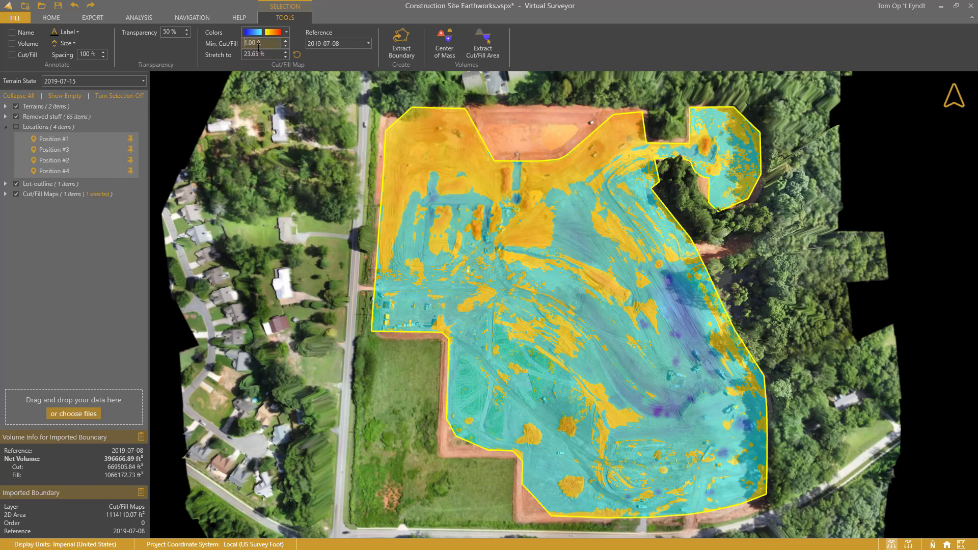
{"action": "left_click", "coordinate": [279, 55]}
{"action": "type", "text": "10"}
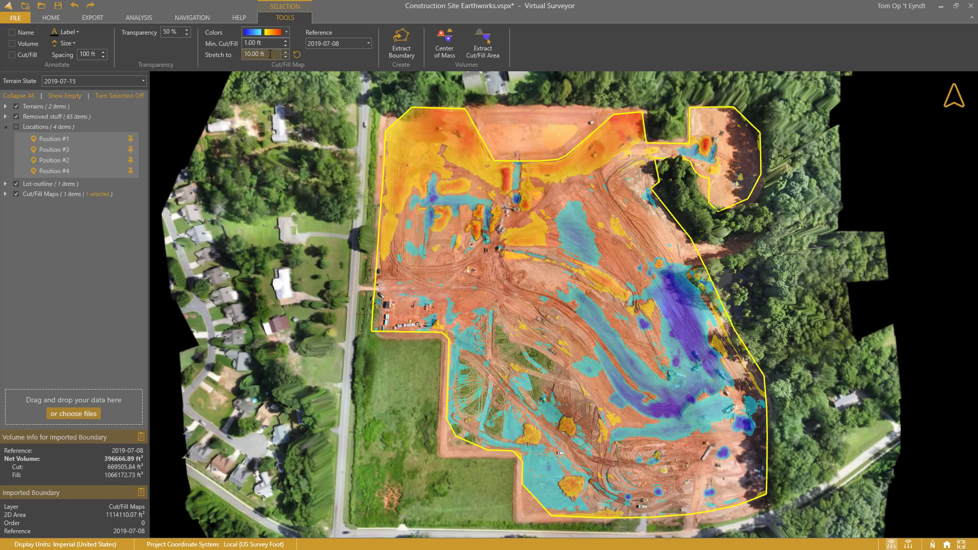
{"action": "left_click", "coordinate": [490, 49]}
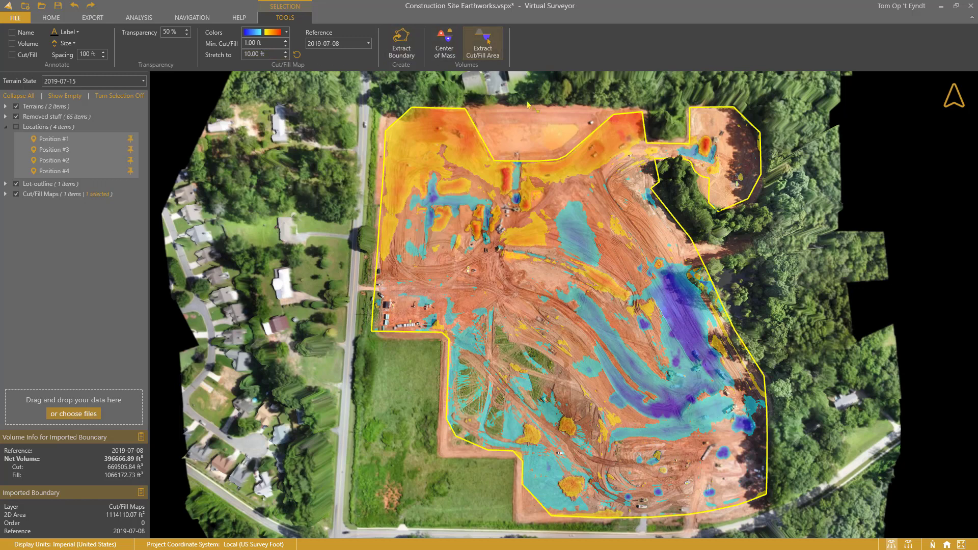
Extract separate cut/fill areas by clicking four spots on the map.
{"action": "left_click", "coordinate": [534, 238]}
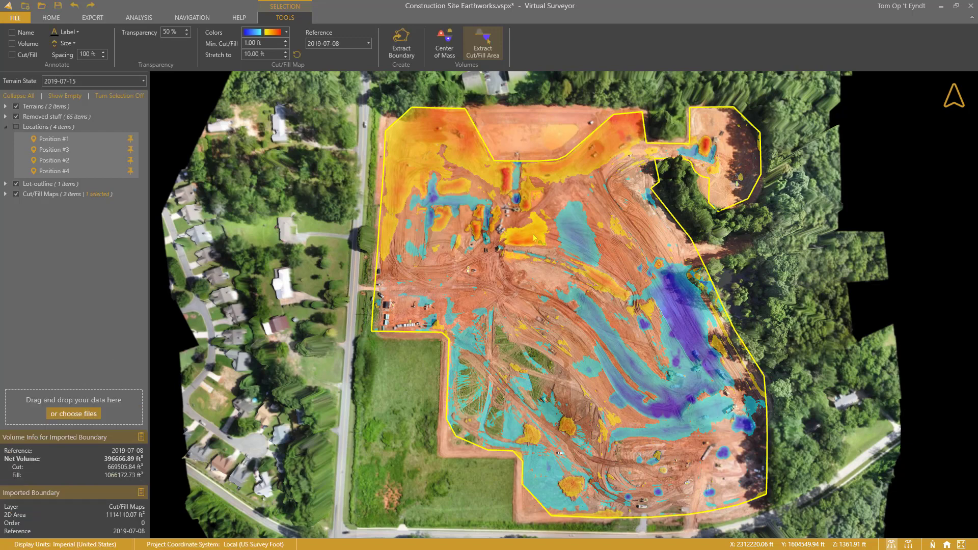
{"action": "left_click", "coordinate": [577, 240]}
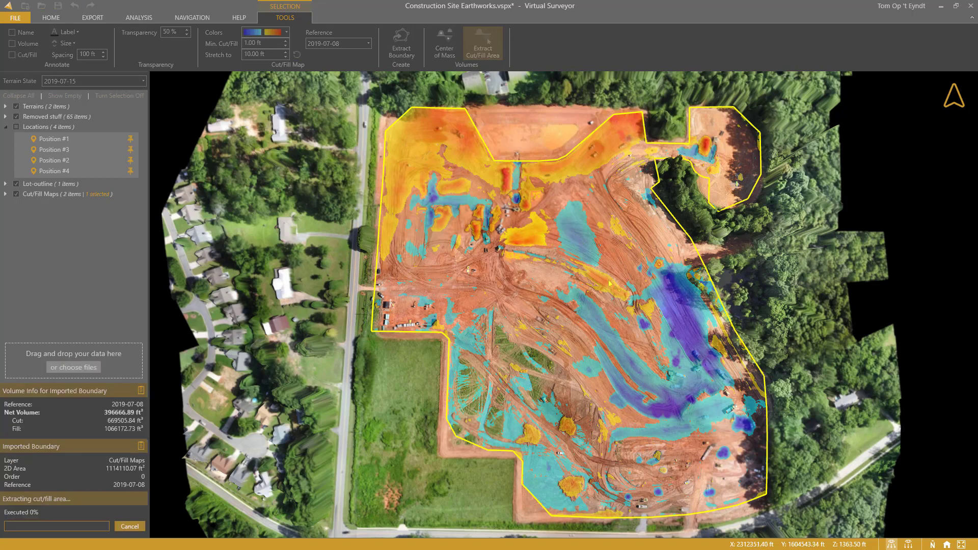
{"action": "left_click", "coordinate": [644, 311]}
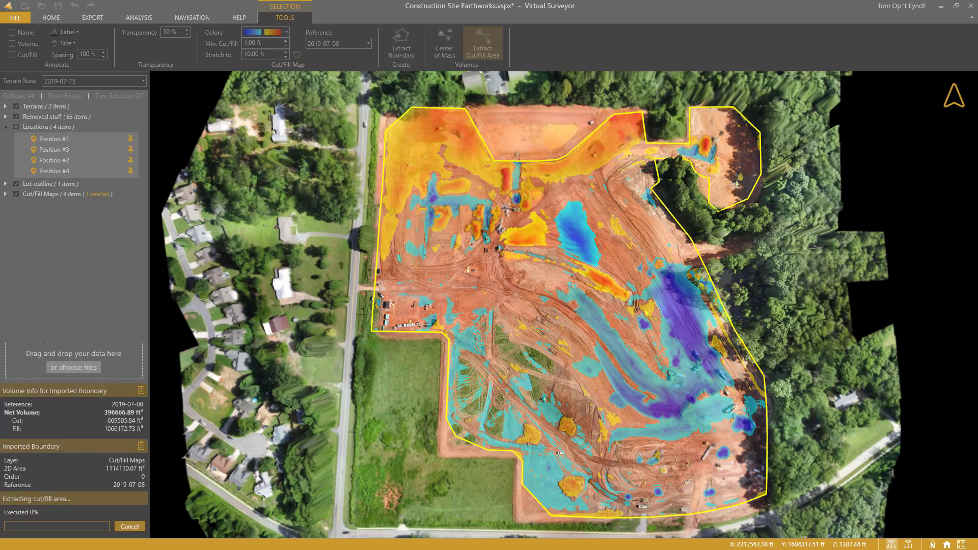
{"action": "left_click", "coordinate": [643, 329]}
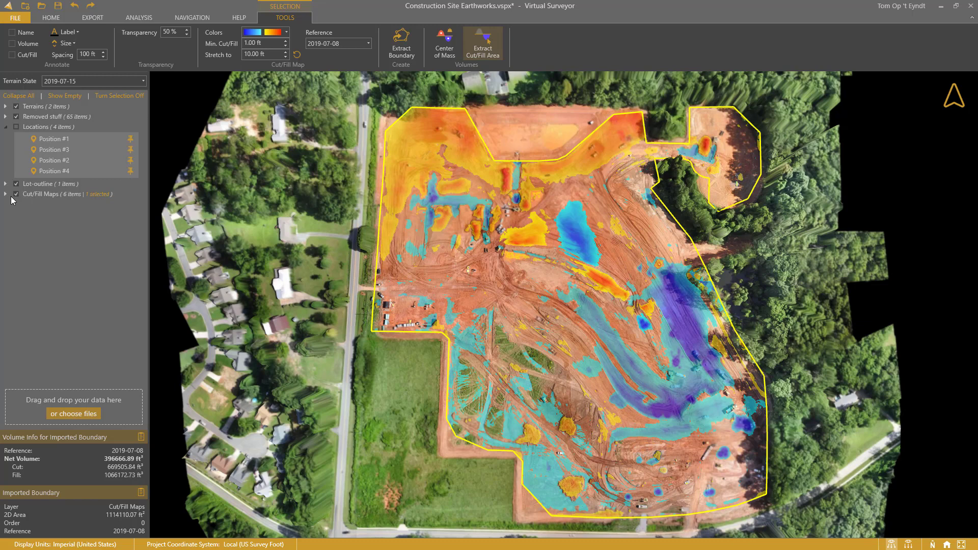
Hide the full-boundary cut/fill map and select extracted maps #73–#77 to check their volumes.
{"action": "left_click", "coordinate": [6, 194]}
{"action": "left_click", "coordinate": [22, 206]}
{"action": "left_click", "coordinate": [59, 216]}
{"action": "key", "text": "Down"}
{"action": "key", "text": "Down"}
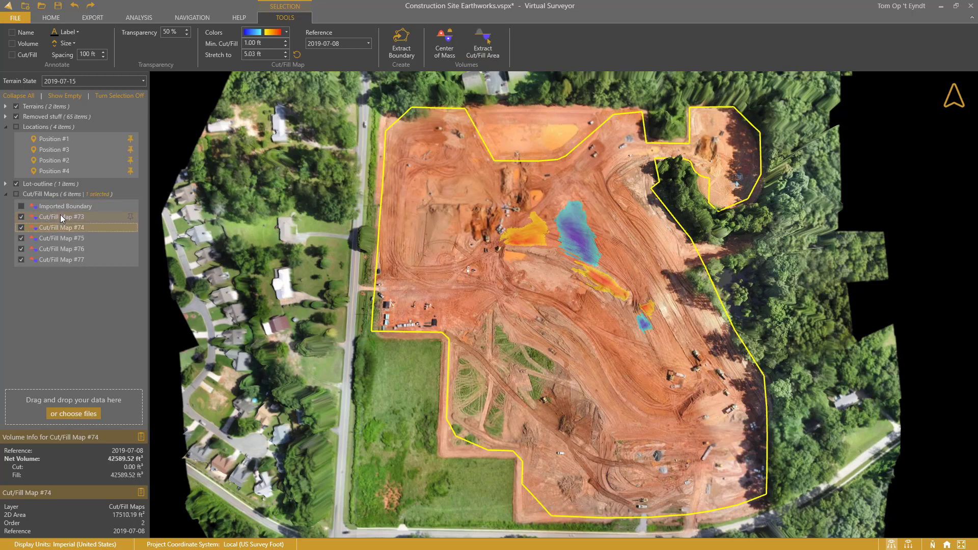
{"action": "key", "text": "Down"}
{"action": "key", "text": "Down"}
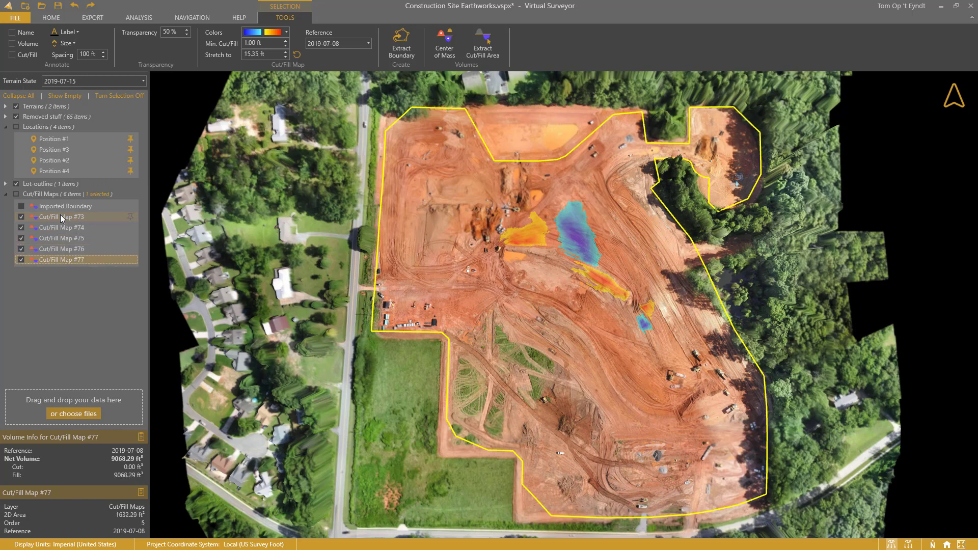
{"action": "left_click", "coordinate": [61, 218], "text": "shift"}
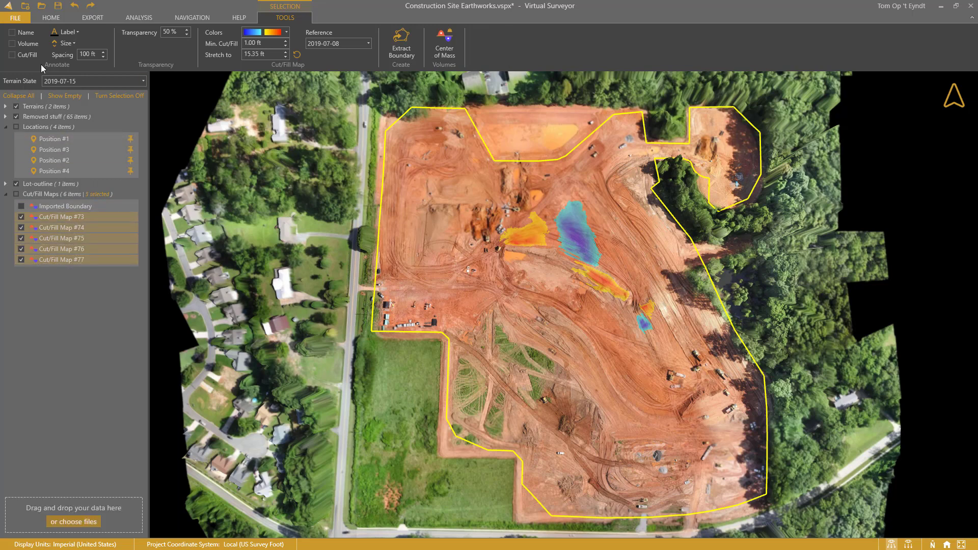
Annotate the extracted cut/fill areas with their volumes and pan across to inspect the labels.
{"action": "left_click", "coordinate": [35, 43]}
{"action": "scroll", "coordinate": [540, 233], "scroll_direction": "up", "scroll_amount": 2}
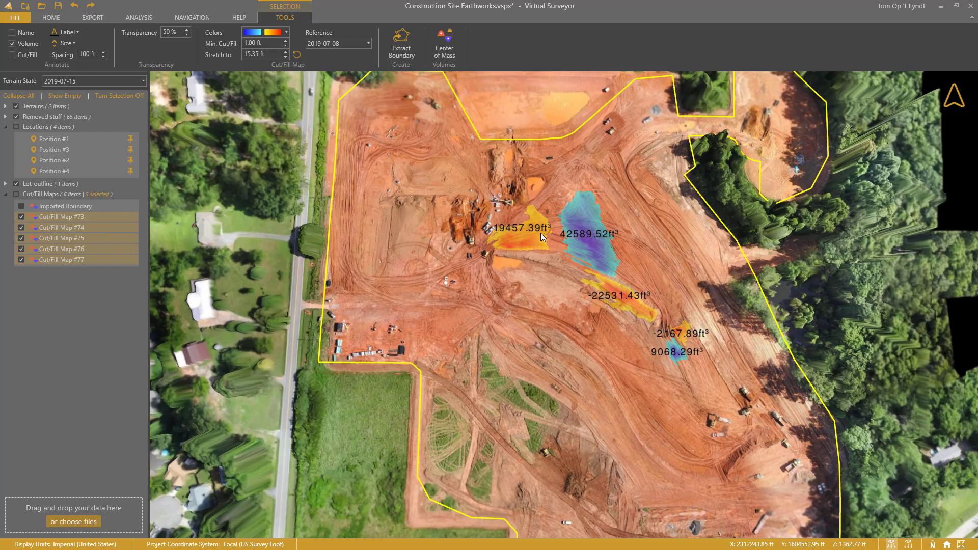
{"action": "scroll", "coordinate": [540, 233], "scroll_direction": "up", "scroll_amount": 3}
{"action": "left_click_drag", "start_coordinate": [659, 276], "coordinate": [560, 249]}
{"action": "left_click_drag", "start_coordinate": [628, 318], "coordinate": [502, 249]}
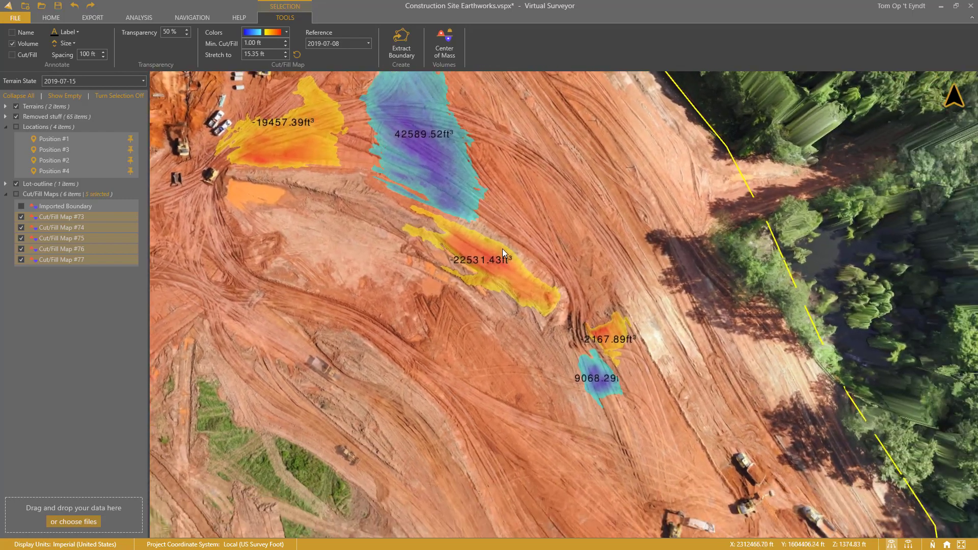
{"action": "scroll", "coordinate": [569, 304], "scroll_direction": "up", "scroll_amount": 3}
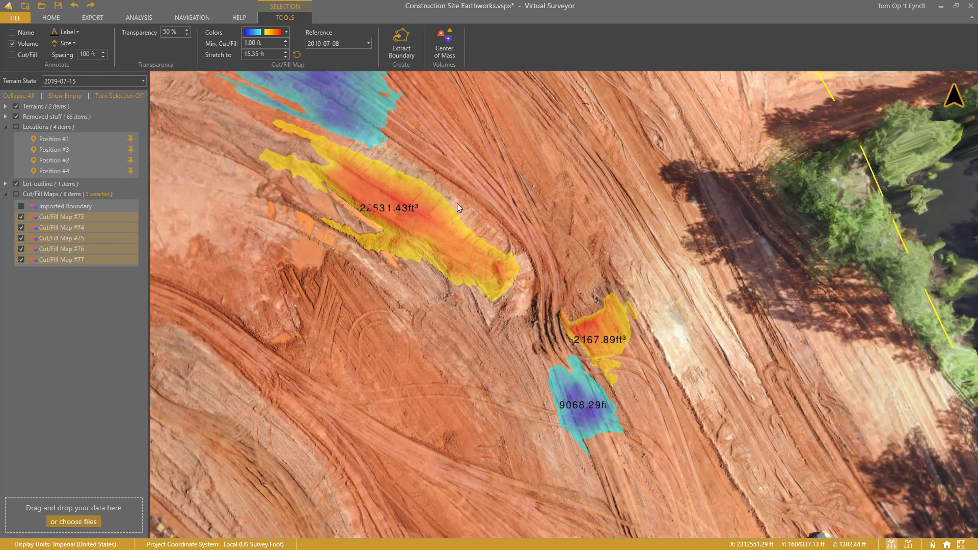
{"action": "left_click", "coordinate": [92, 17]}
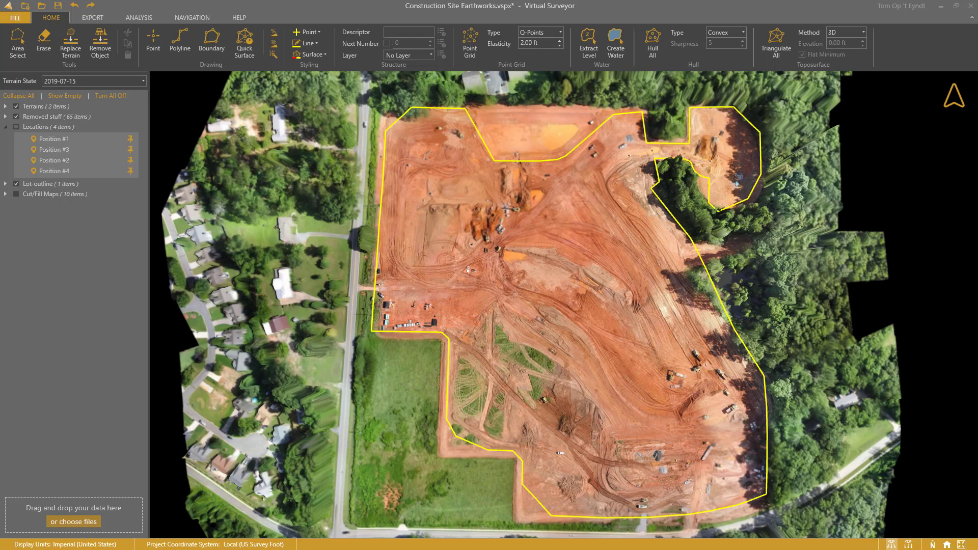
{"action": "left_click", "coordinate": [127, 80]}
Add a 'Design' terrain state, switch to it, and import the design CAD drawing.
{"action": "type", "text": "Design"}
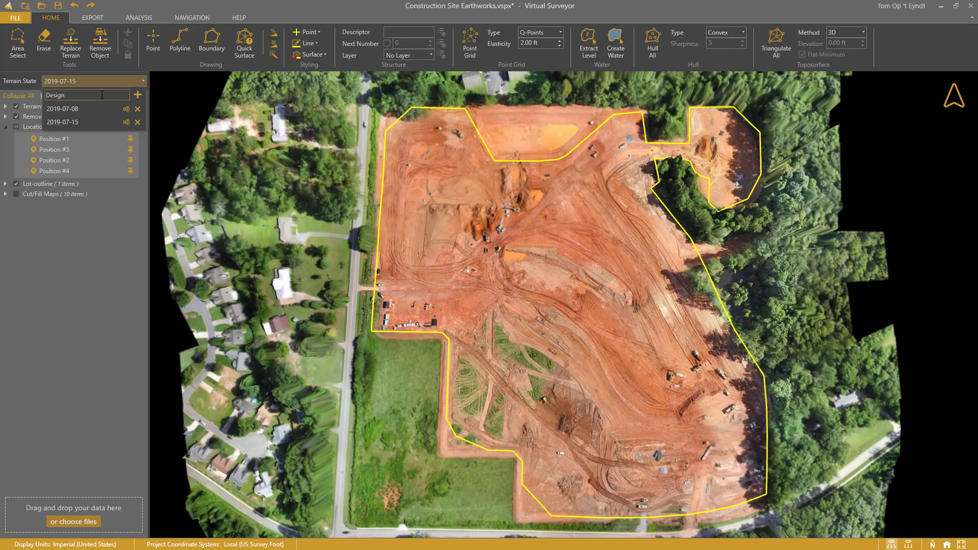
{"action": "key", "text": "Return"}
{"action": "left_click", "coordinate": [81, 135]}
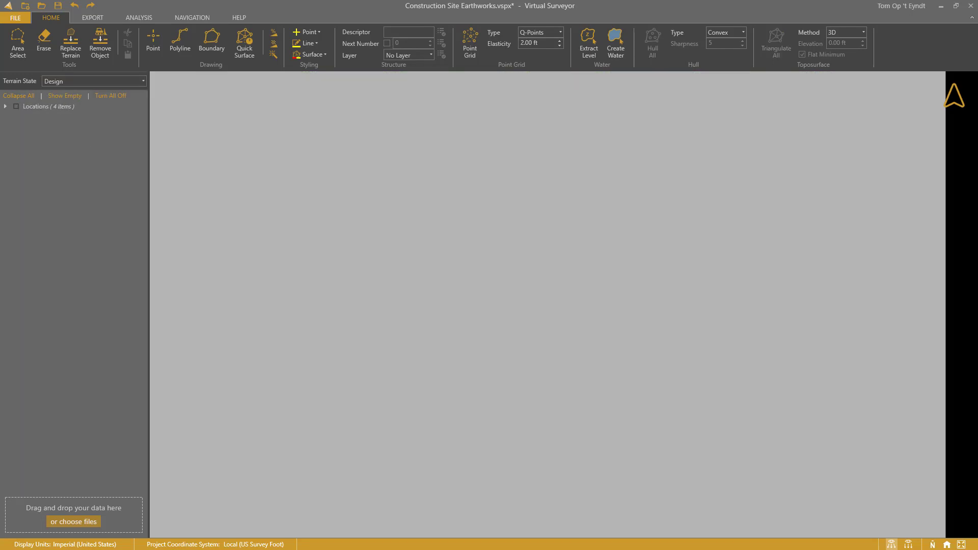
{"action": "left_click_drag", "start_coordinate": [95, 218], "coordinate": [95, 218]}
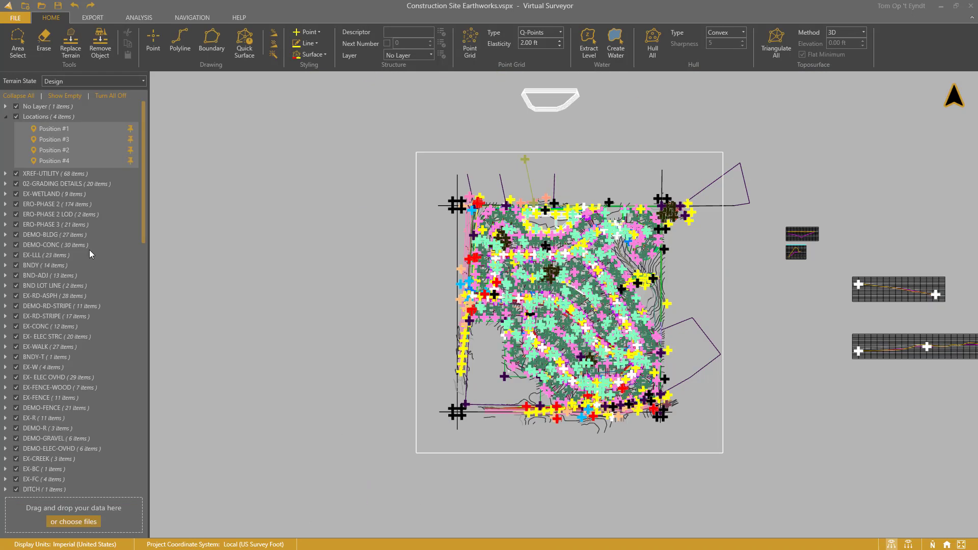
Turn off all design layers except PR-CONT-MNR, PR-CONT-MJR and PR-SETBACK, then select a major contour.
{"action": "left_click", "coordinate": [106, 97]}
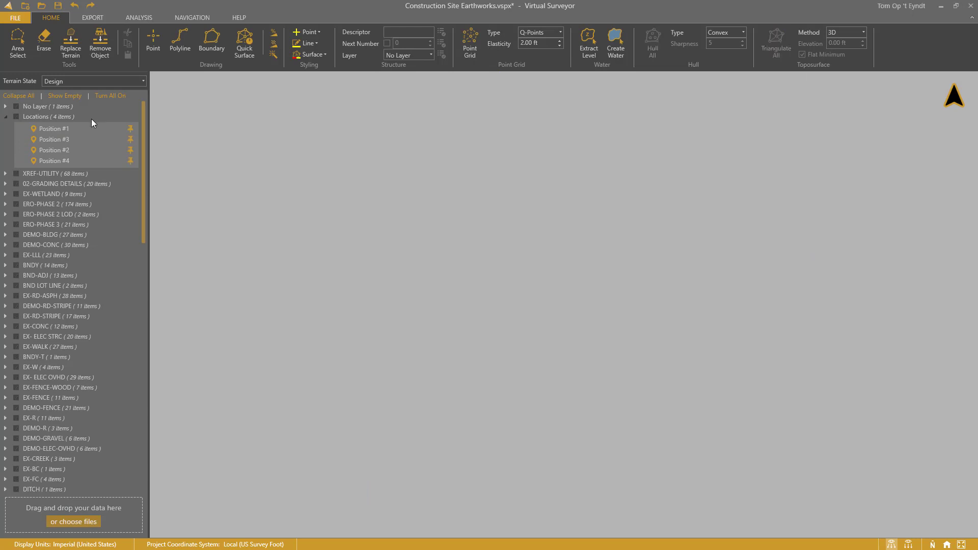
{"action": "scroll", "coordinate": [75, 267], "scroll_direction": "down", "scroll_amount": 12}
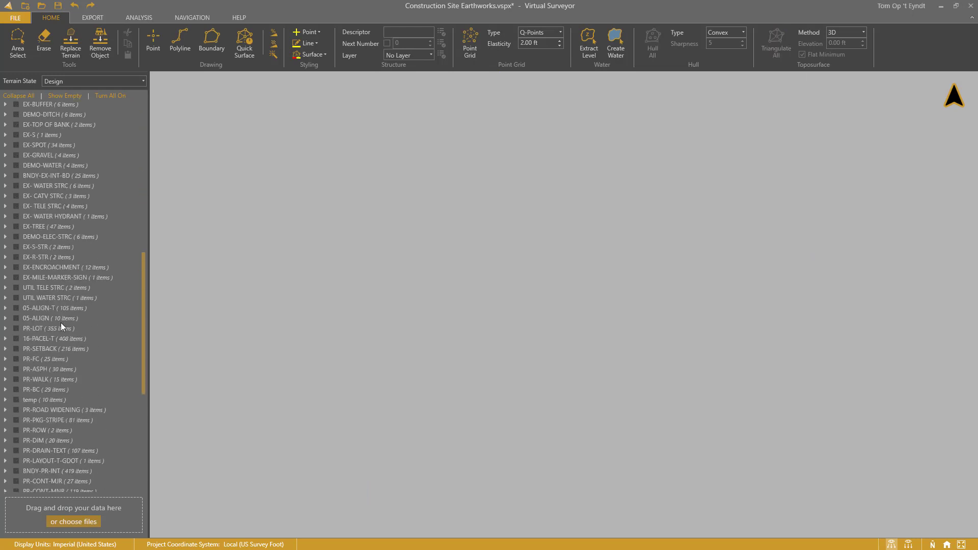
{"action": "scroll", "coordinate": [60, 322], "scroll_direction": "down", "scroll_amount": 3}
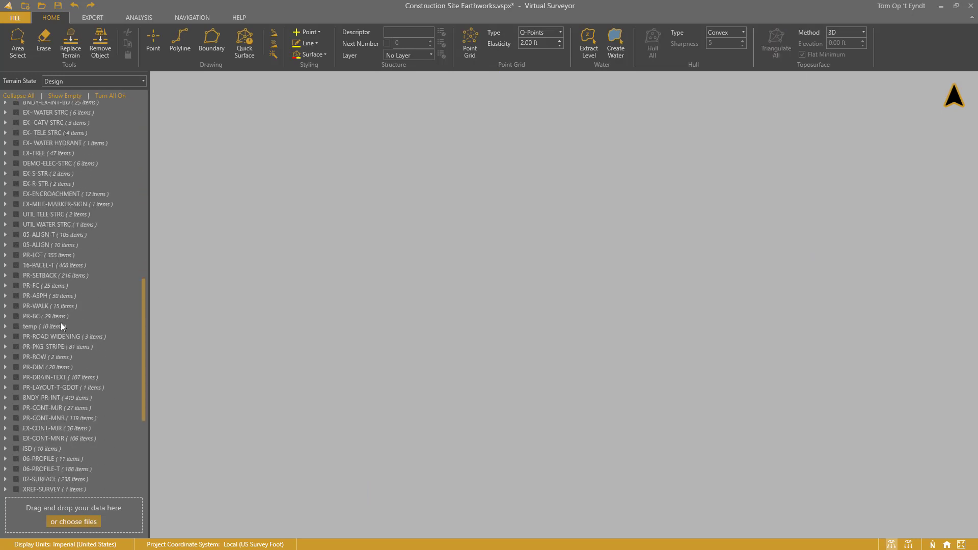
{"action": "left_click", "coordinate": [16, 417]}
{"action": "left_click", "coordinate": [16, 408]}
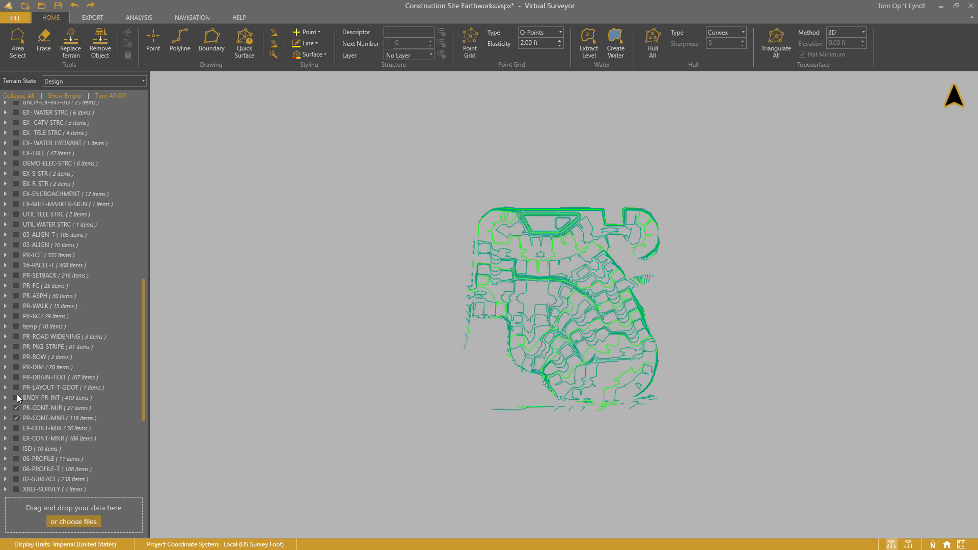
{"action": "left_click", "coordinate": [16, 275]}
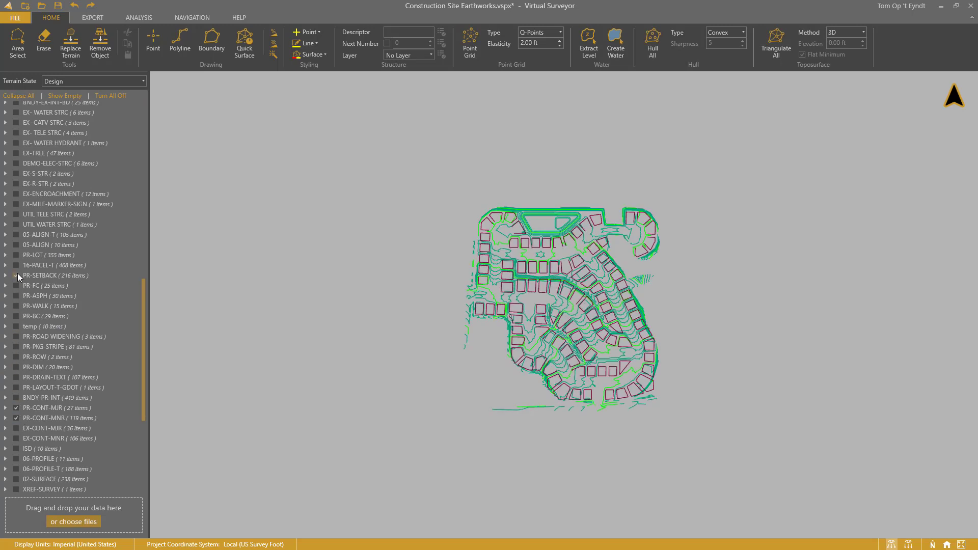
{"action": "scroll", "coordinate": [555, 250], "scroll_direction": "up", "scroll_amount": 5}
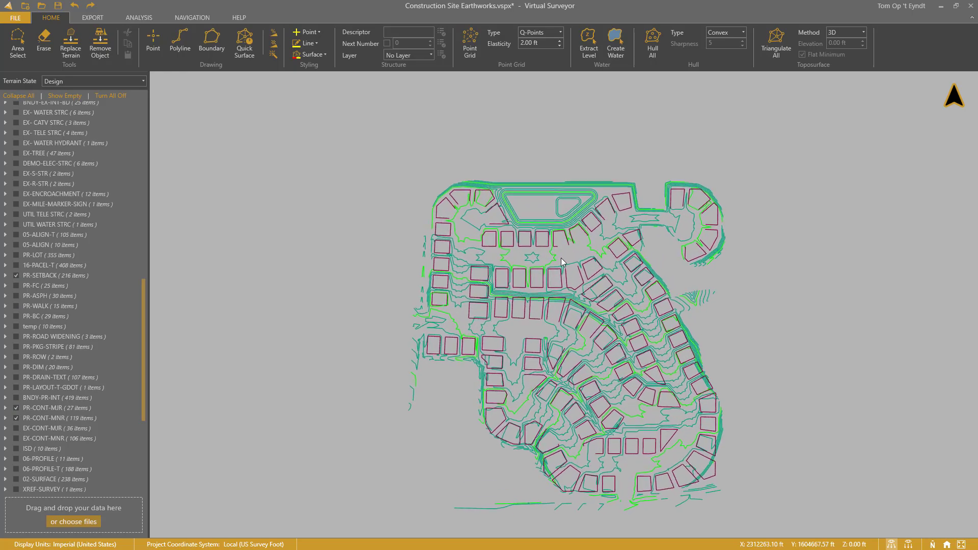
{"action": "scroll", "coordinate": [561, 258], "scroll_direction": "up", "scroll_amount": 5}
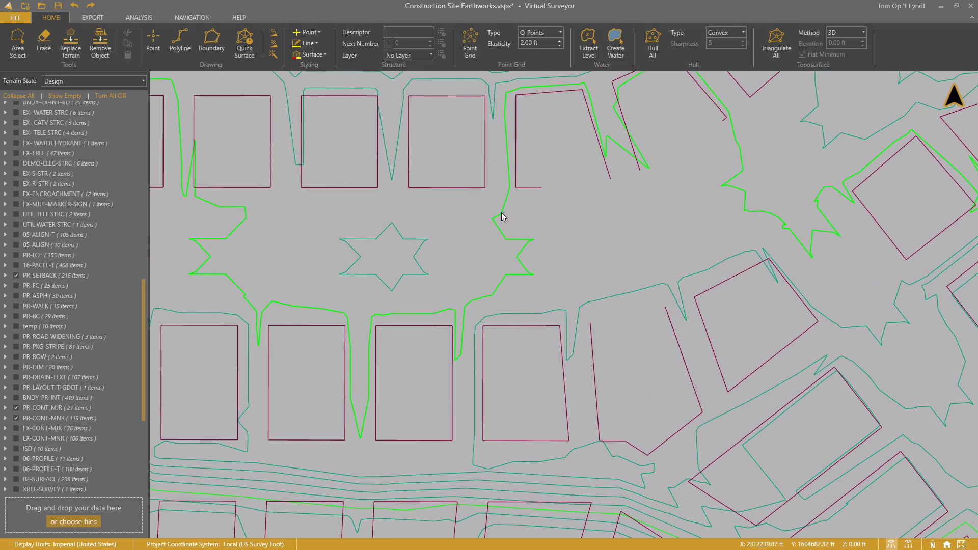
{"action": "left_click", "coordinate": [503, 215]}
Set the two design contour lines to elevations 1360 ft and 1362 ft.
{"action": "left_click", "coordinate": [211, 39]}
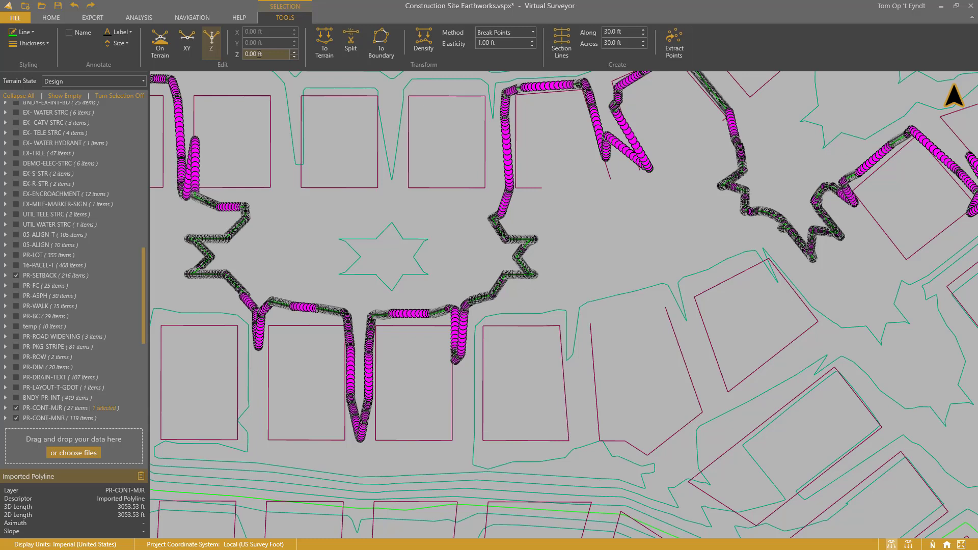
{"action": "left_click", "coordinate": [280, 55]}
{"action": "type", "text": "1360"}
{"action": "key", "text": "Return"}
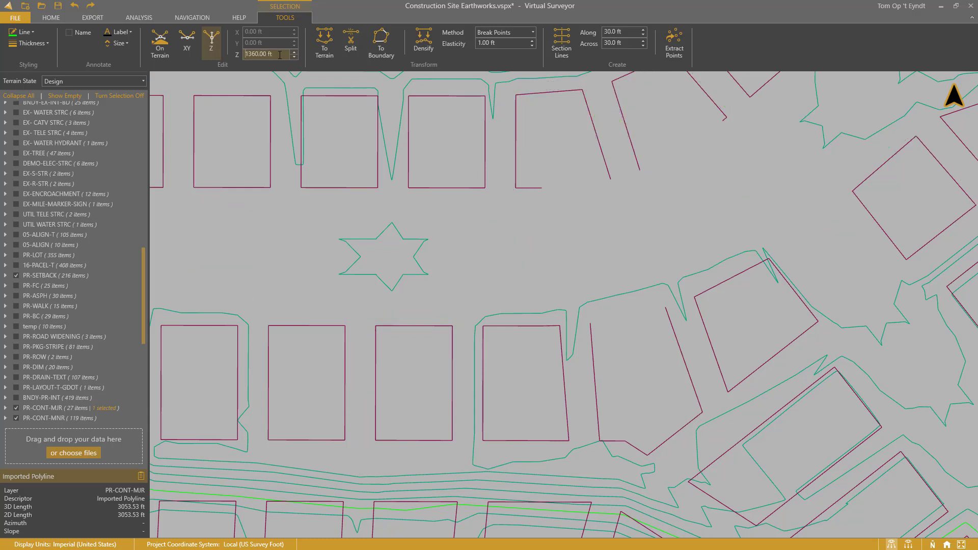
{"action": "left_click", "coordinate": [481, 323]}
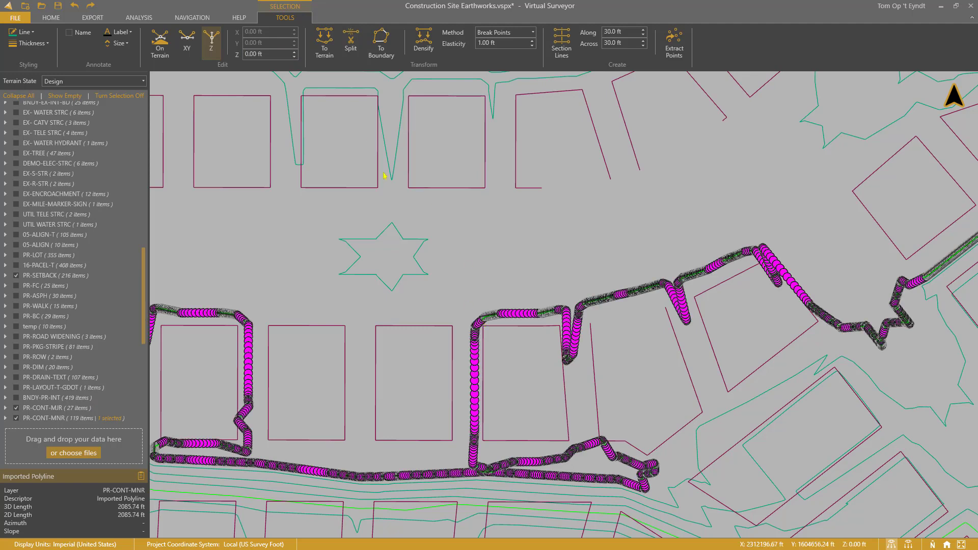
{"action": "left_click", "coordinate": [280, 55]}
{"action": "type", "text": "1362"}
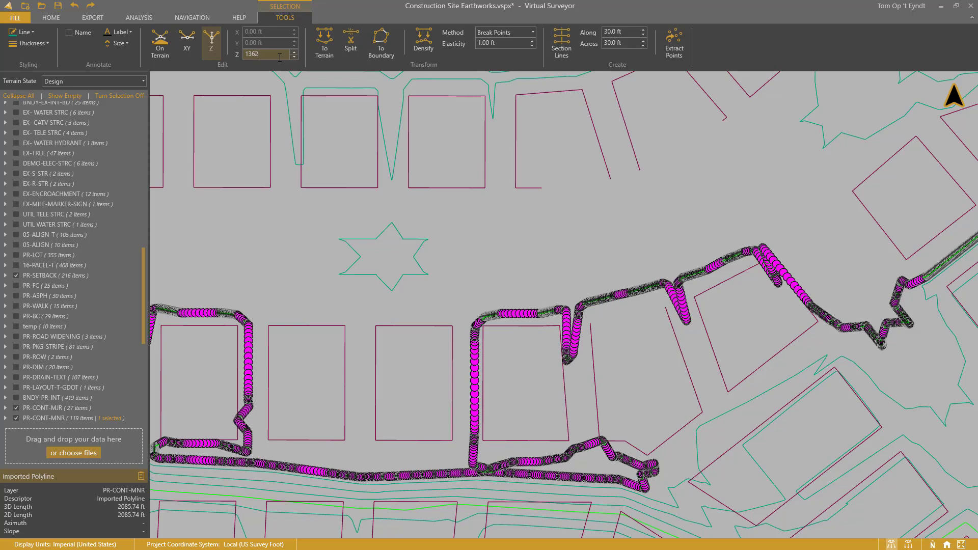
{"action": "key", "text": "Return"}
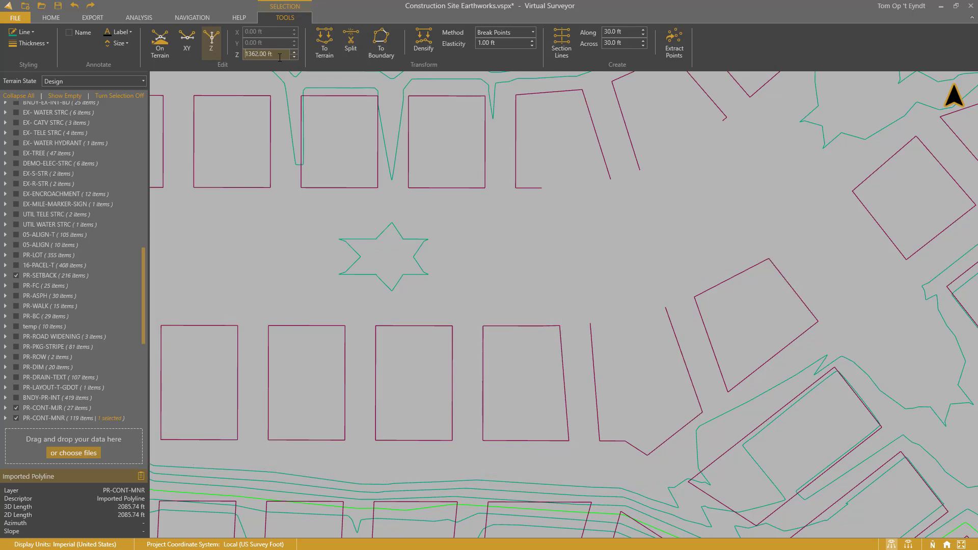
Raise the PR-SETBACK boundary to 1361.70 ft and maximize the DWG TrueView drawing.
{"action": "left_click", "coordinate": [434, 188]}
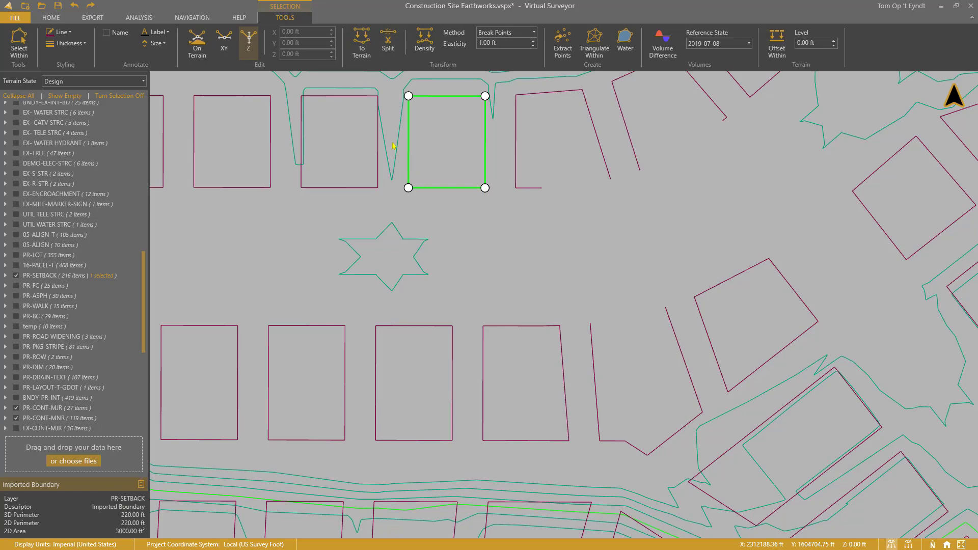
{"action": "left_click", "coordinate": [304, 55]}
{"action": "type", "text": "1361.7"}
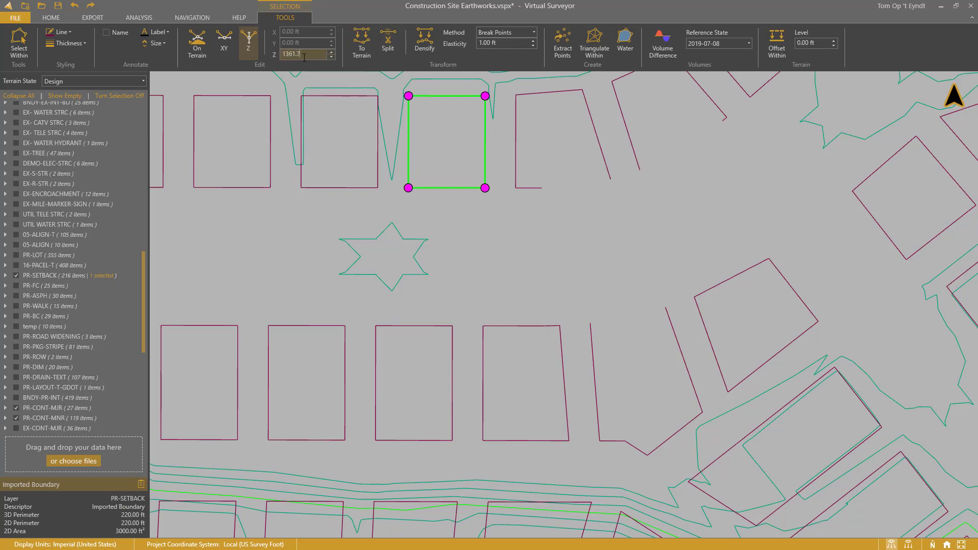
{"action": "key", "text": "Return"}
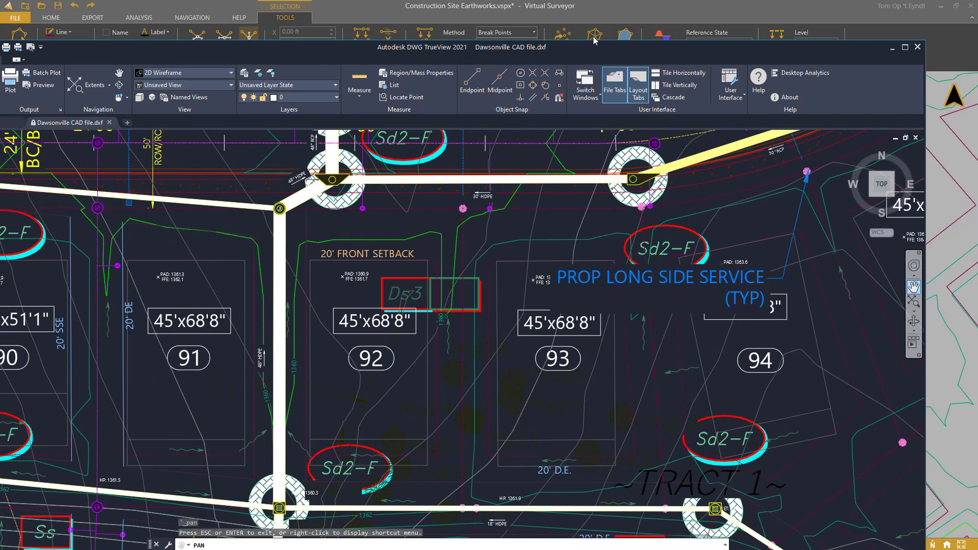
{"action": "double_click", "coordinate": [595, 45]}
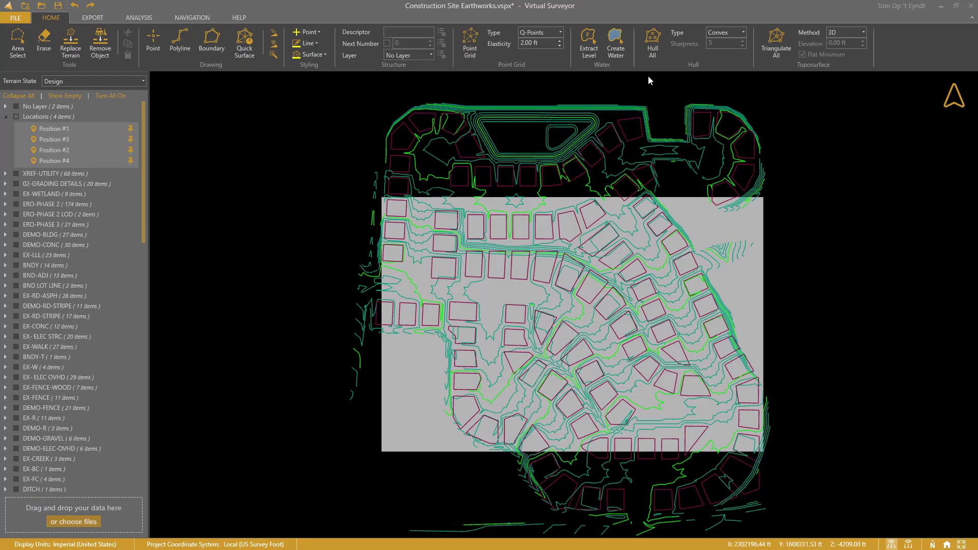
Triangulate all design lines into Surface #15, deselect it, and return to the 2019-07-15 survey.
{"action": "left_click", "coordinate": [778, 46]}
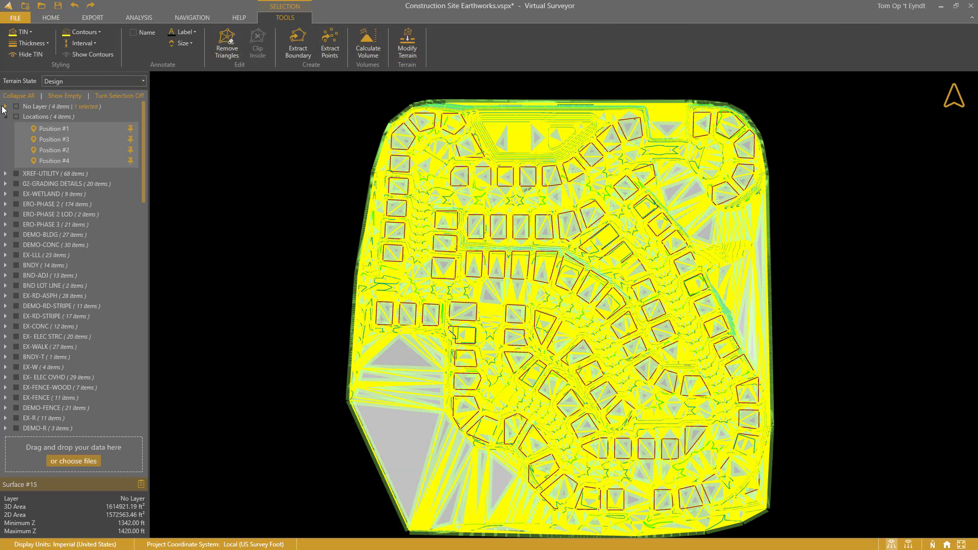
{"action": "left_click", "coordinate": [5, 106]}
{"action": "left_click", "coordinate": [22, 139]}
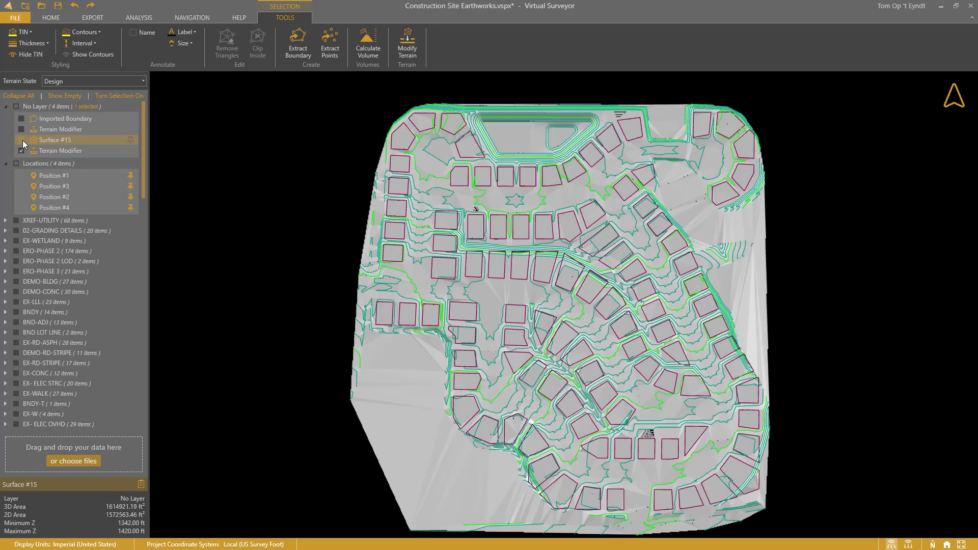
{"action": "left_click", "coordinate": [81, 81]}
{"action": "left_click", "coordinate": [74, 119]}
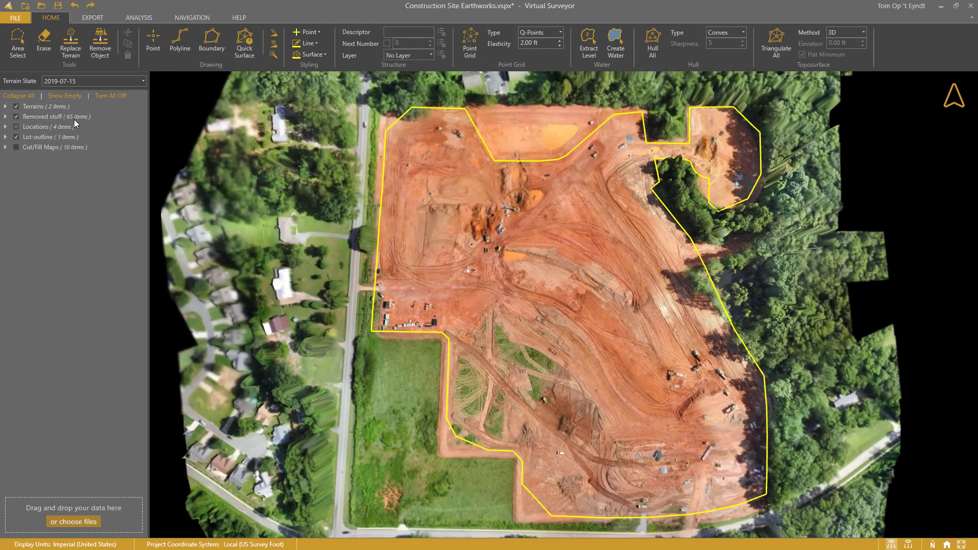
Calculate the lot outline's cut/fill volume using Design as the reference surface.
{"action": "left_click", "coordinate": [501, 161]}
{"action": "left_click", "coordinate": [721, 45]}
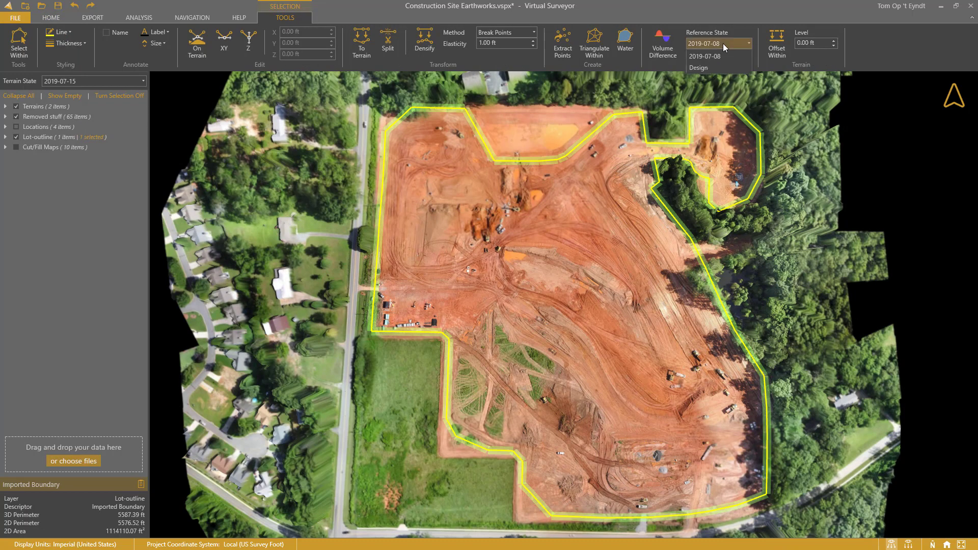
{"action": "left_click", "coordinate": [708, 66]}
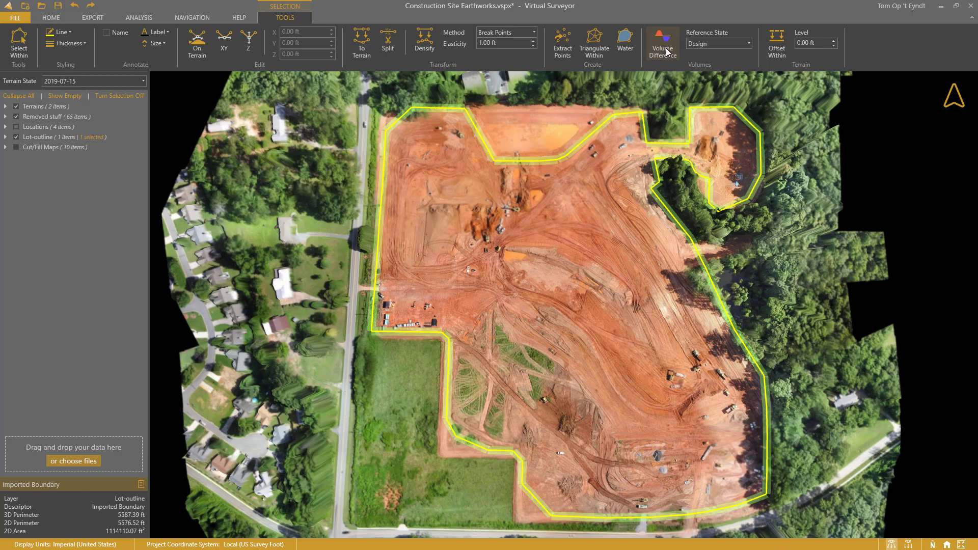
{"action": "left_click", "coordinate": [665, 48]}
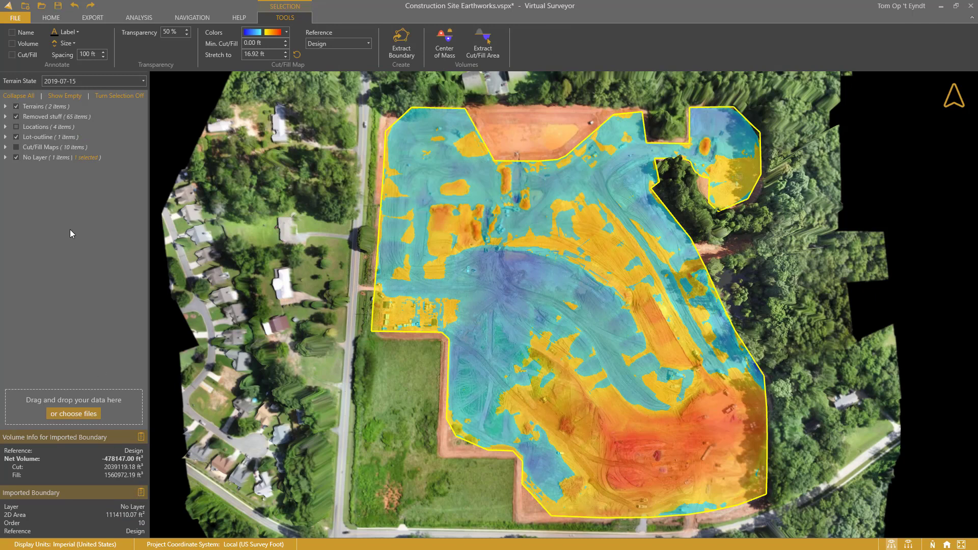
Add cut/fill depth labels to the map, then zoom into an oblique 3D view of the deep cut.
{"action": "left_click", "coordinate": [12, 55]}
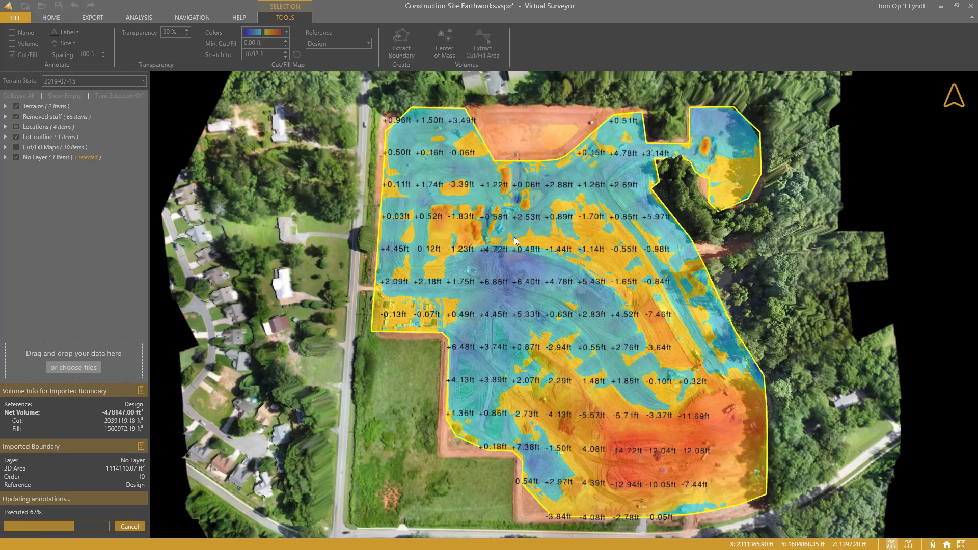
{"action": "scroll", "coordinate": [455, 155], "scroll_direction": "up", "scroll_amount": 3}
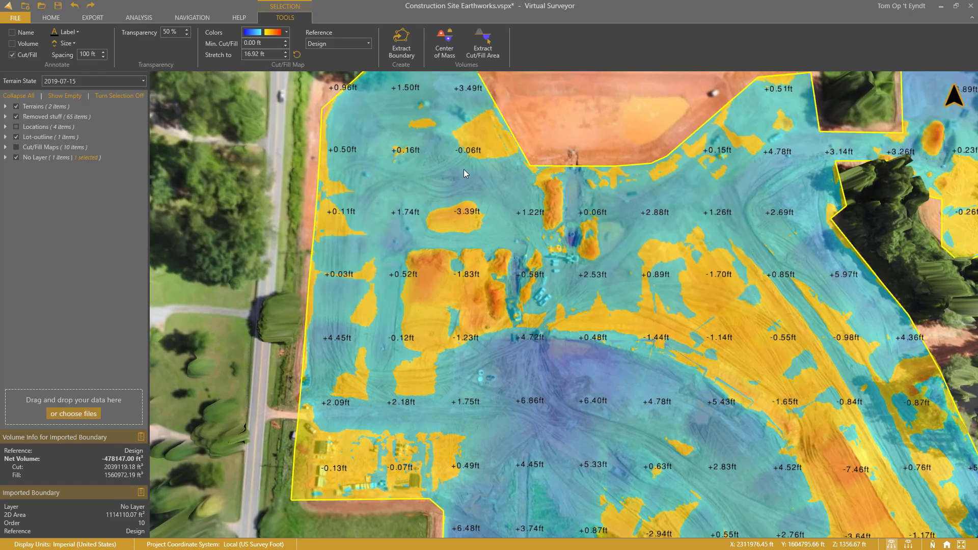
{"action": "scroll", "coordinate": [463, 169], "scroll_direction": "up", "scroll_amount": 3}
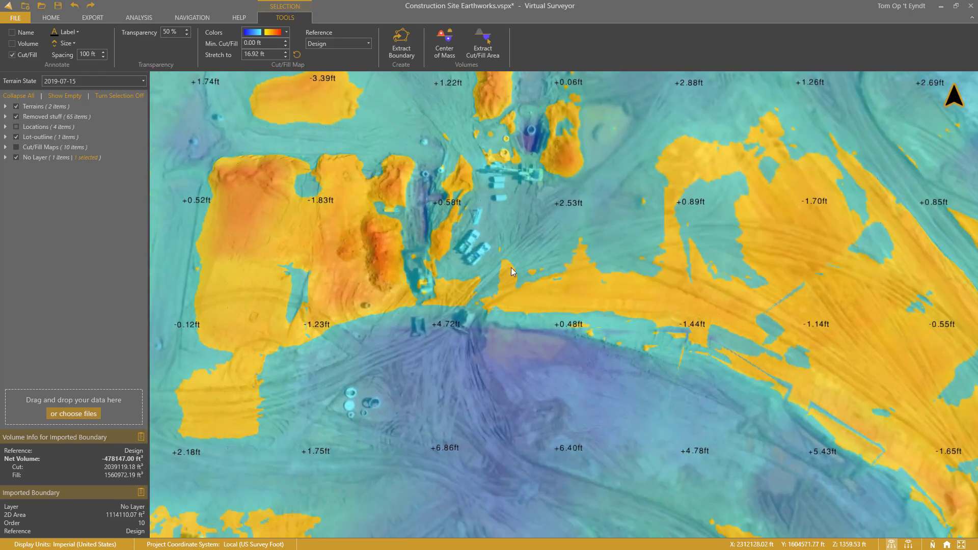
{"action": "scroll", "coordinate": [574, 294], "scroll_direction": "up", "scroll_amount": 3}
{"action": "scroll", "coordinate": [535, 98], "scroll_direction": "down", "scroll_amount": 1}
{"action": "right_click_drag", "start_coordinate": [534, 99], "coordinate": [649, 238]}
{"action": "left_click_drag", "start_coordinate": [649, 234], "coordinate": [605, 420]}
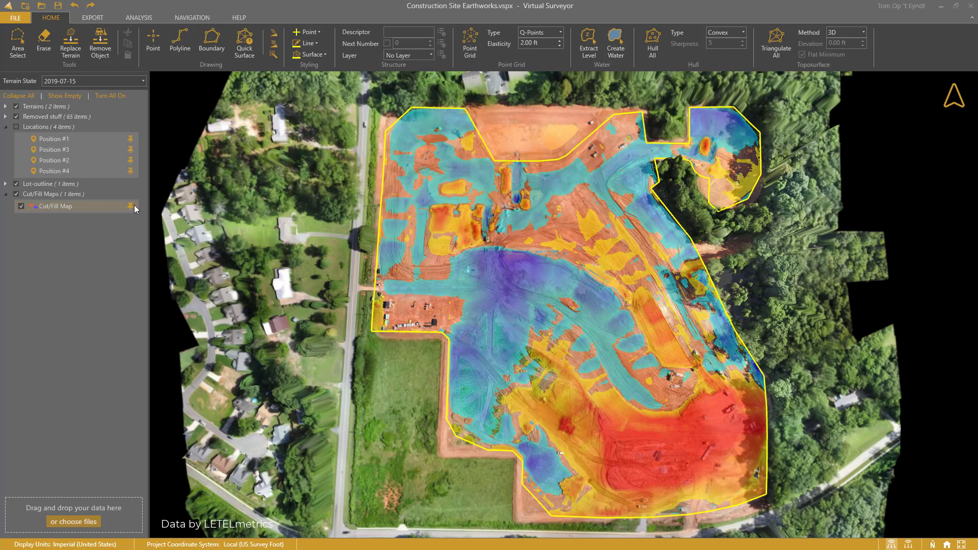
Pin the Cut/Fill Map across terrain states and switch to the 2019-07-08 survey.
{"action": "left_click", "coordinate": [131, 208]}
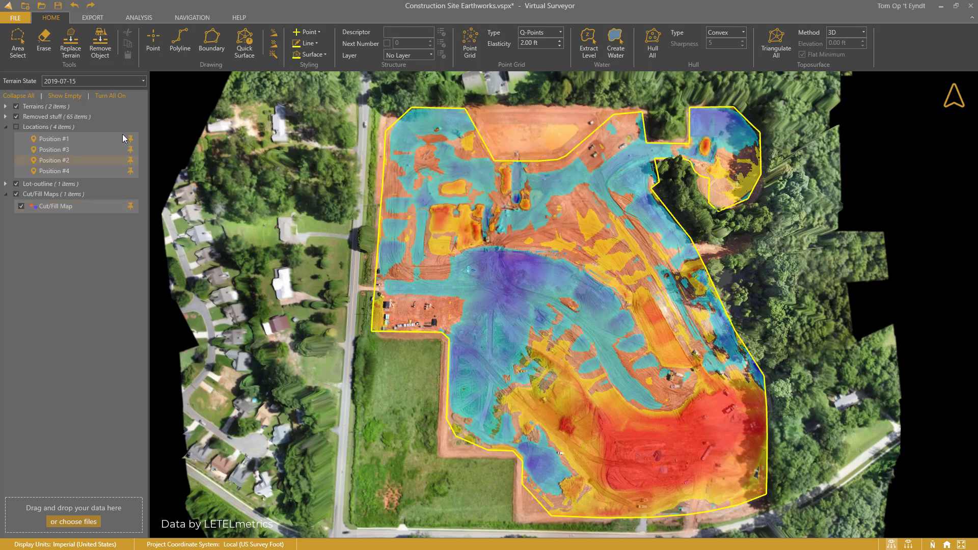
{"action": "left_click", "coordinate": [117, 79]}
{"action": "left_click", "coordinate": [102, 109]}
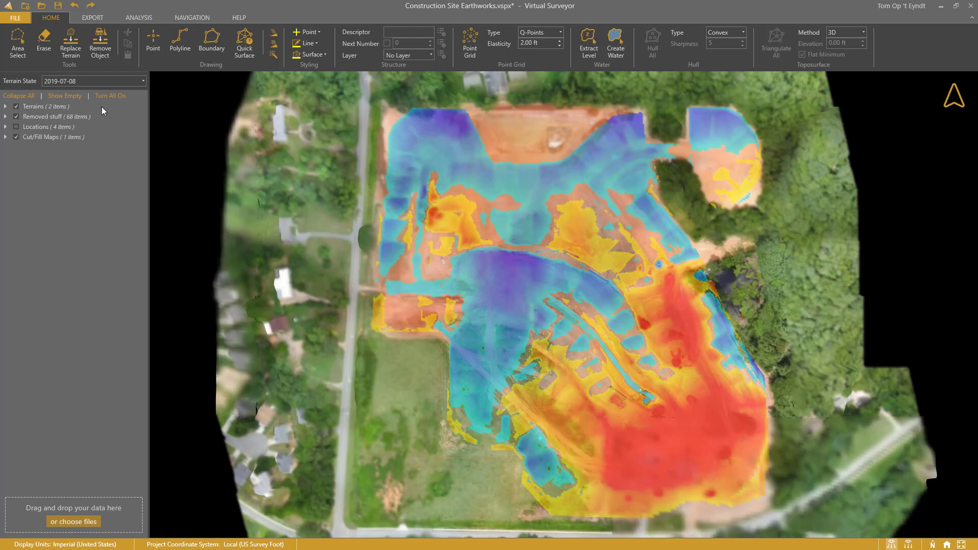
Create and activate a new 2019-07-25 terrain state and begin importing its files.
{"action": "left_click", "coordinate": [103, 83]}
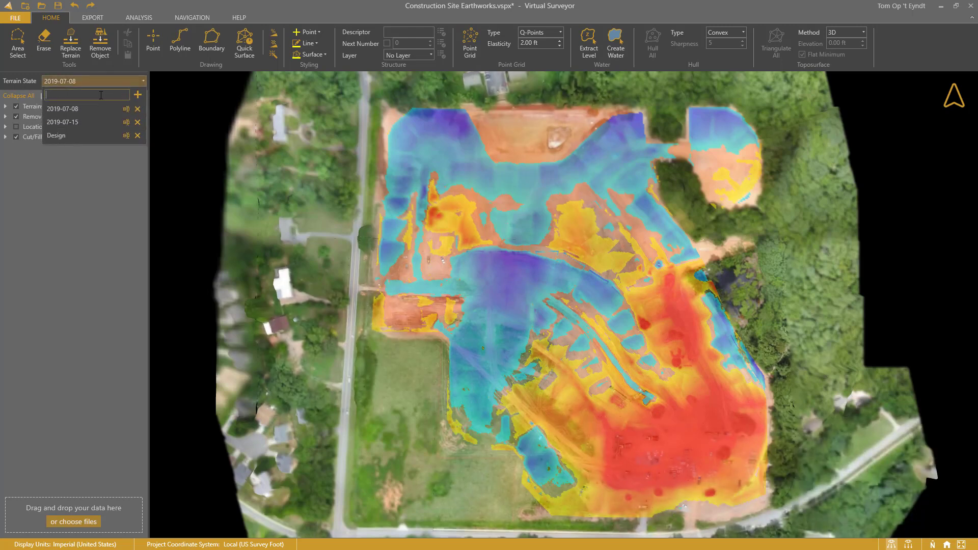
{"action": "type", "text": "2019-07-25"}
{"action": "key", "text": "Return"}
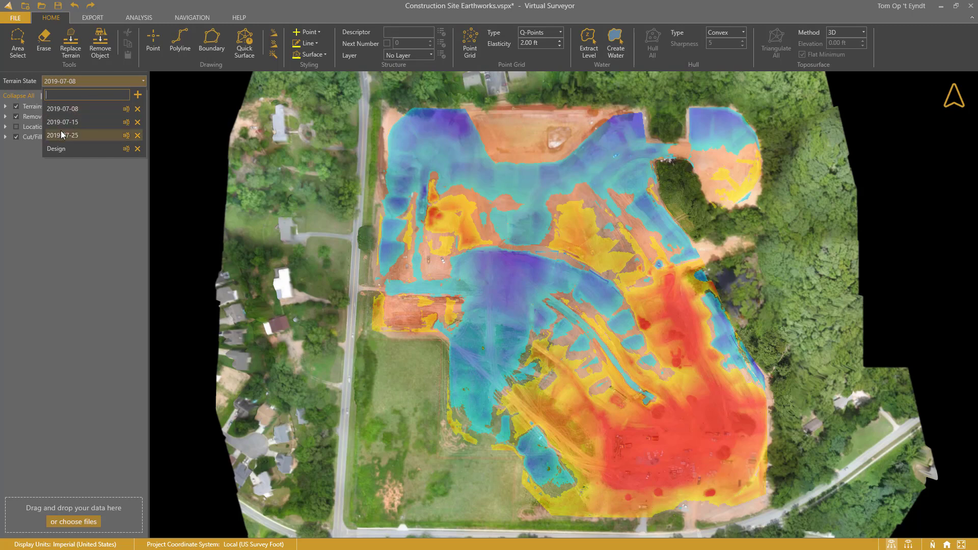
{"action": "left_click", "coordinate": [61, 135]}
{"action": "left_click", "coordinate": [78, 521]}
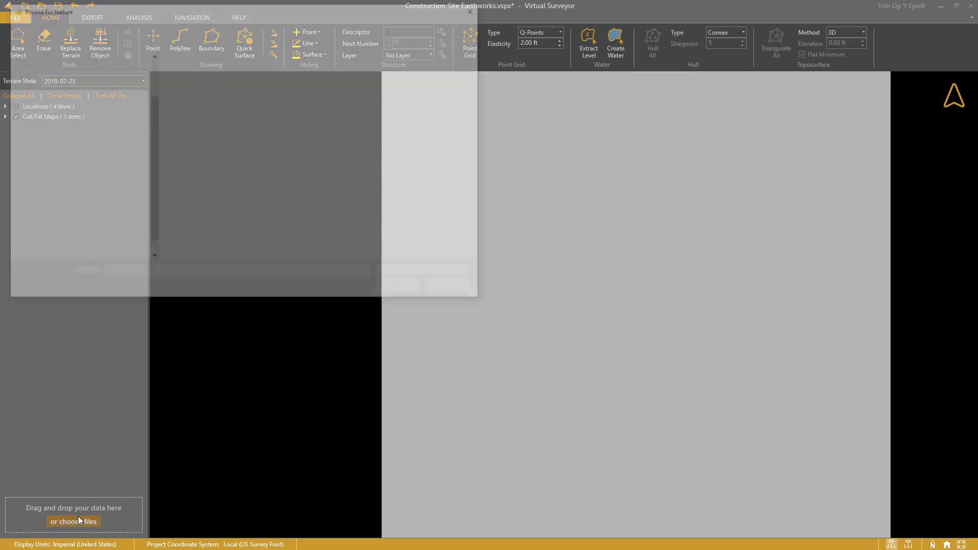
Import the 2019-07-25 DSM and orthophoto files into the new terrain state.
{"action": "left_click", "coordinate": [244, 100]}
{"action": "left_click", "coordinate": [246, 111], "text": "ctrl"}
{"action": "left_click", "coordinate": [405, 290]}
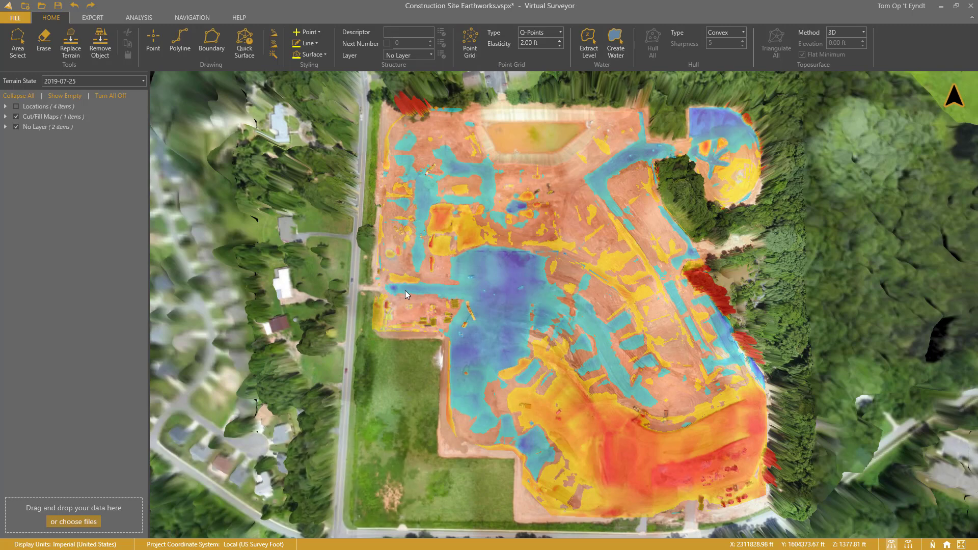
{"action": "left_click", "coordinate": [126, 84]}
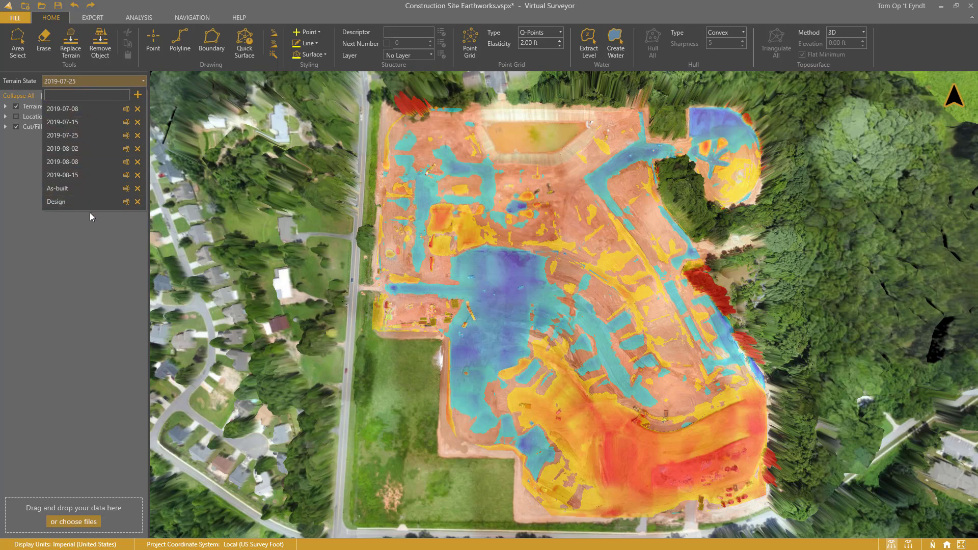
Sharpen the terrain rendering and view the 2019-07-08, 07-15 and 07-25 surveys in turn.
{"action": "left_click", "coordinate": [907, 544]}
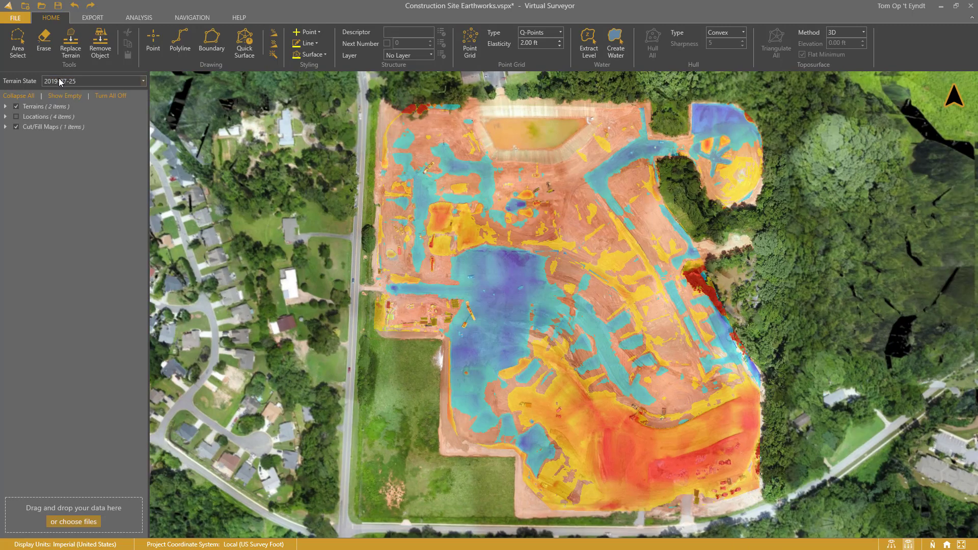
{"action": "left_click", "coordinate": [65, 80]}
{"action": "left_click", "coordinate": [78, 110]}
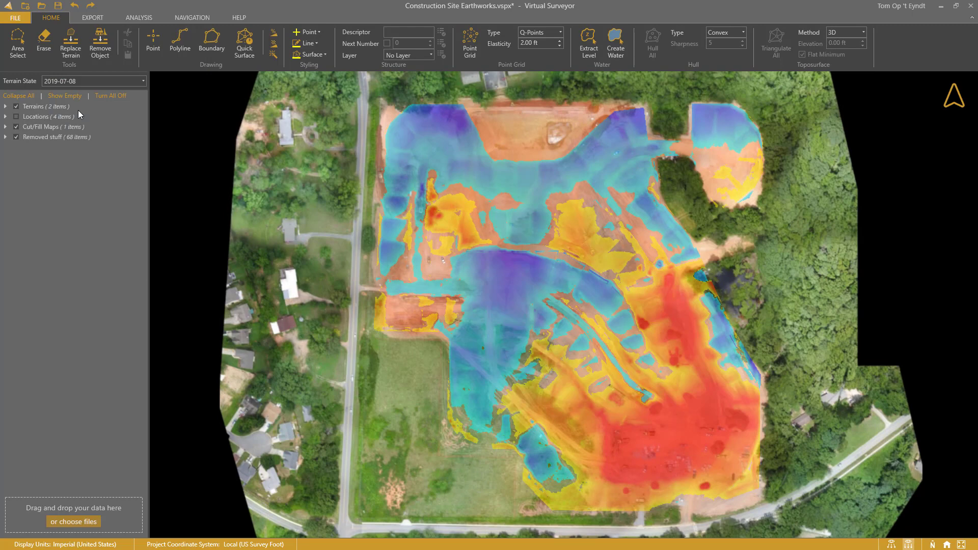
{"action": "left_click", "coordinate": [80, 82]}
{"action": "left_click", "coordinate": [80, 121]}
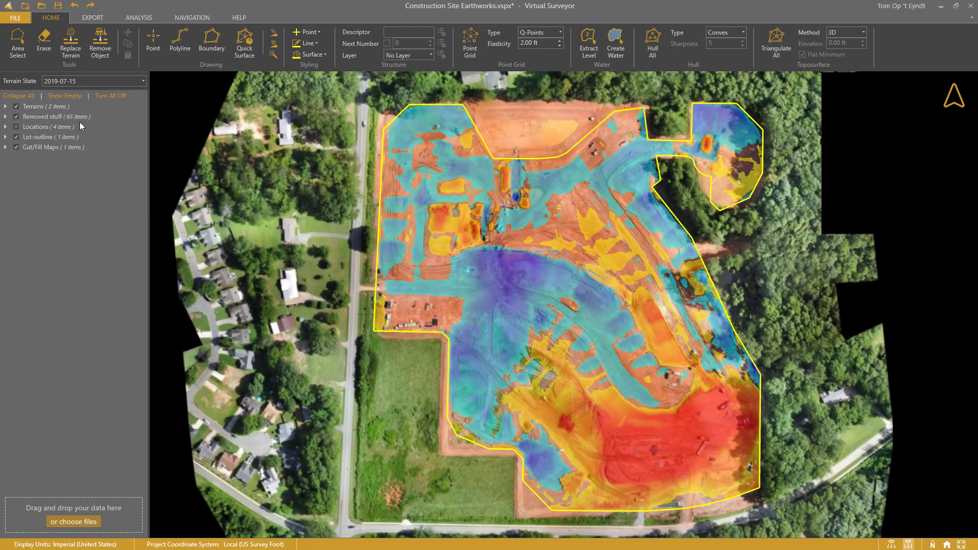
{"action": "left_click", "coordinate": [81, 81]}
{"action": "left_click", "coordinate": [77, 134]}
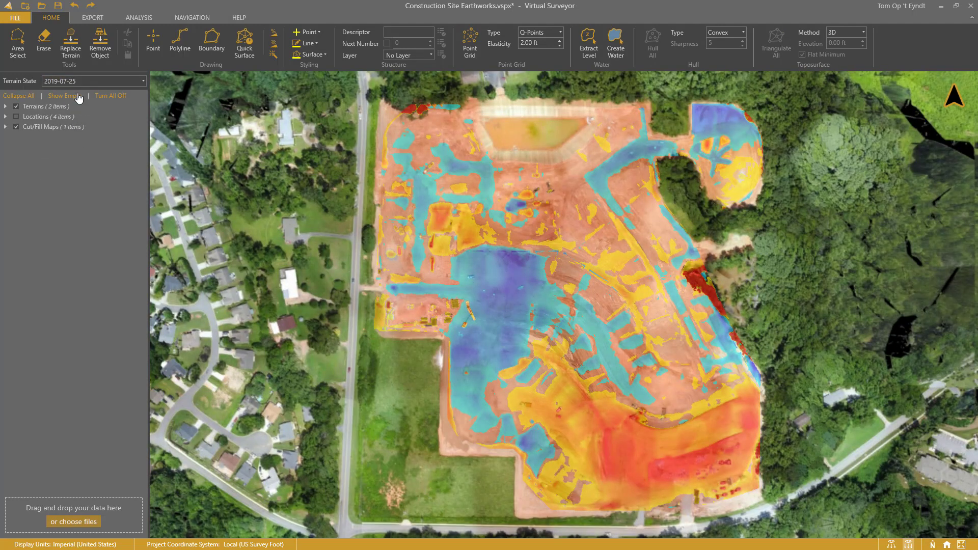
Continue through the 2019-08-02, 08-08 and 08-15 surveys to the As-built terrain.
{"action": "left_click", "coordinate": [79, 81]}
{"action": "left_click", "coordinate": [76, 148]}
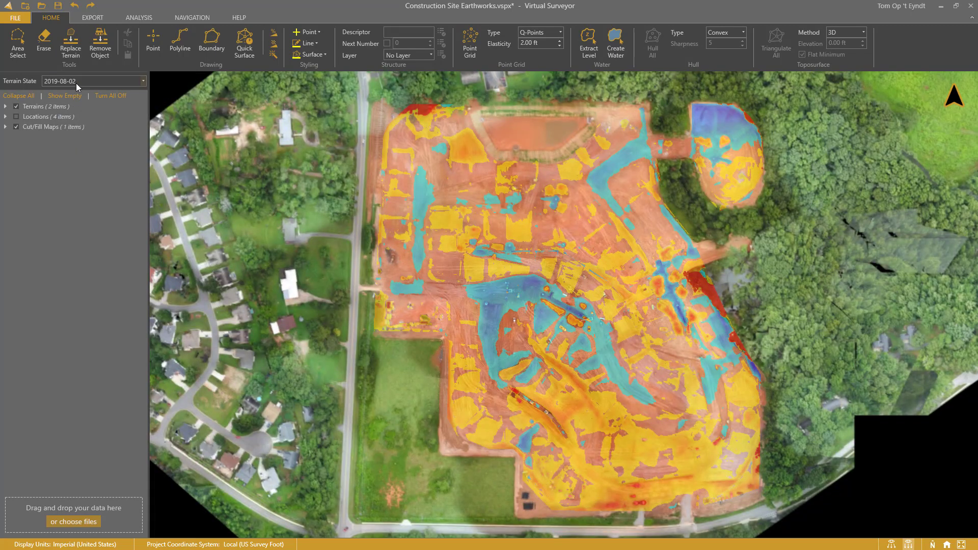
{"action": "left_click", "coordinate": [76, 82]}
{"action": "left_click", "coordinate": [73, 162]}
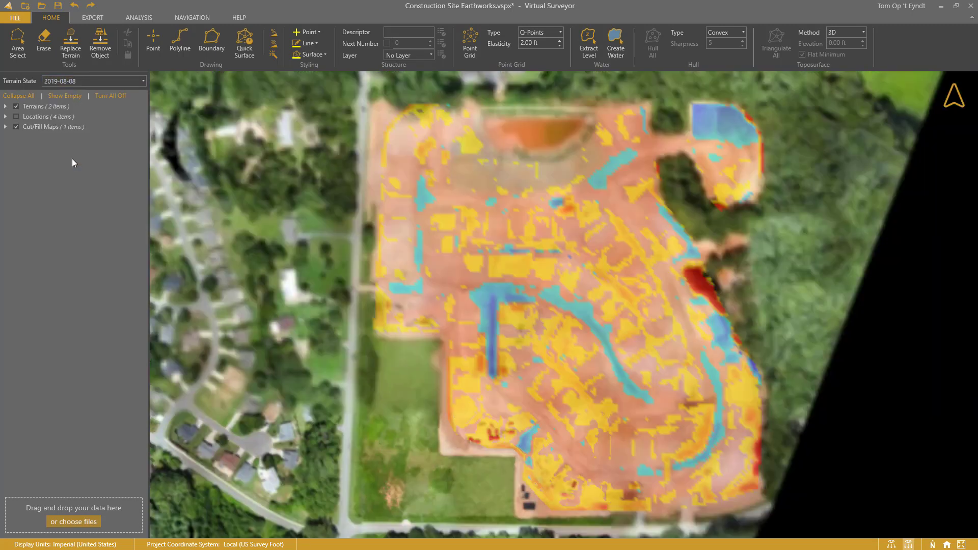
{"action": "left_click", "coordinate": [76, 82]}
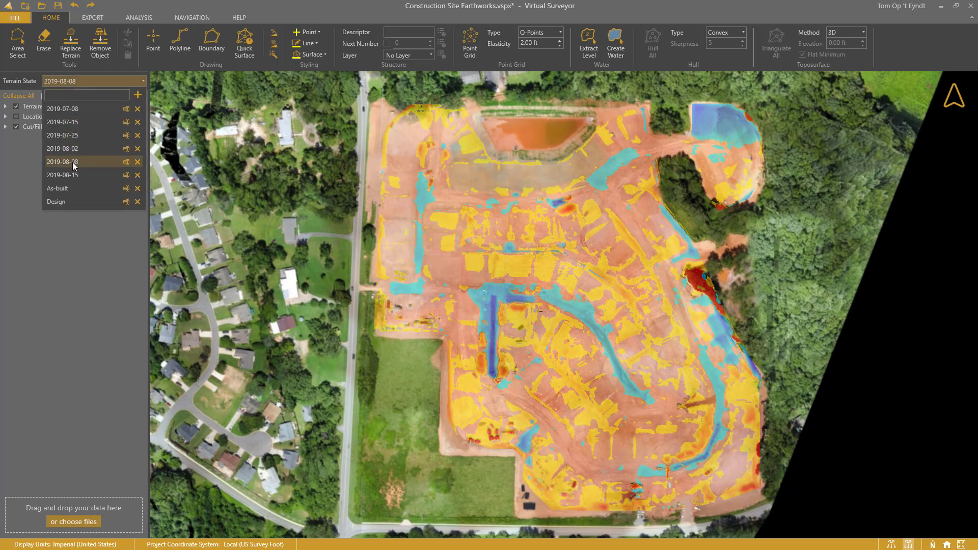
{"action": "left_click", "coordinate": [72, 176]}
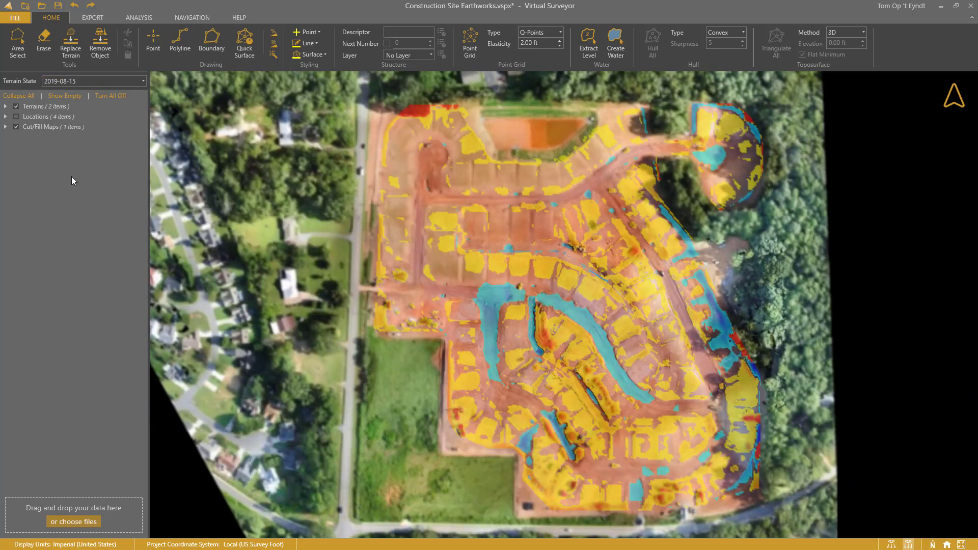
{"action": "left_click", "coordinate": [76, 81]}
{"action": "left_click", "coordinate": [68, 188]}
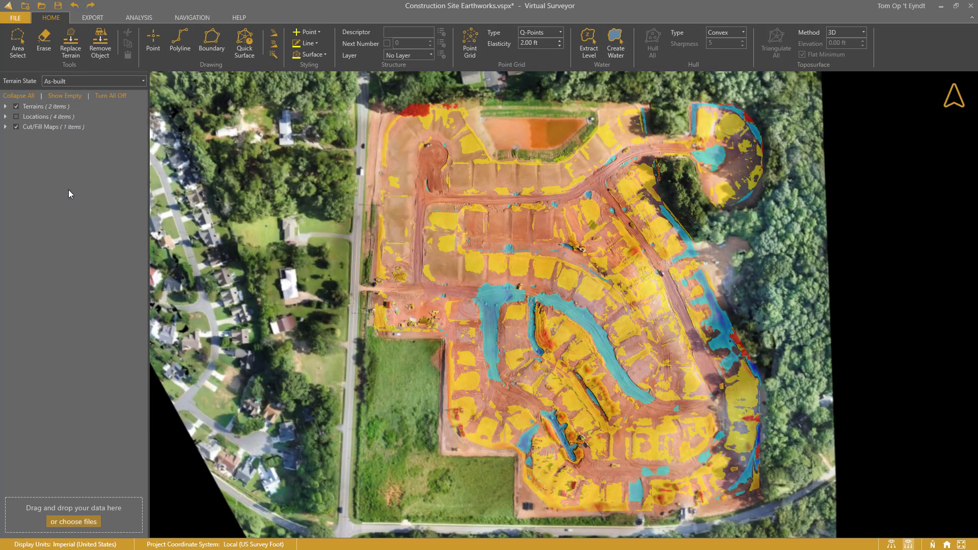